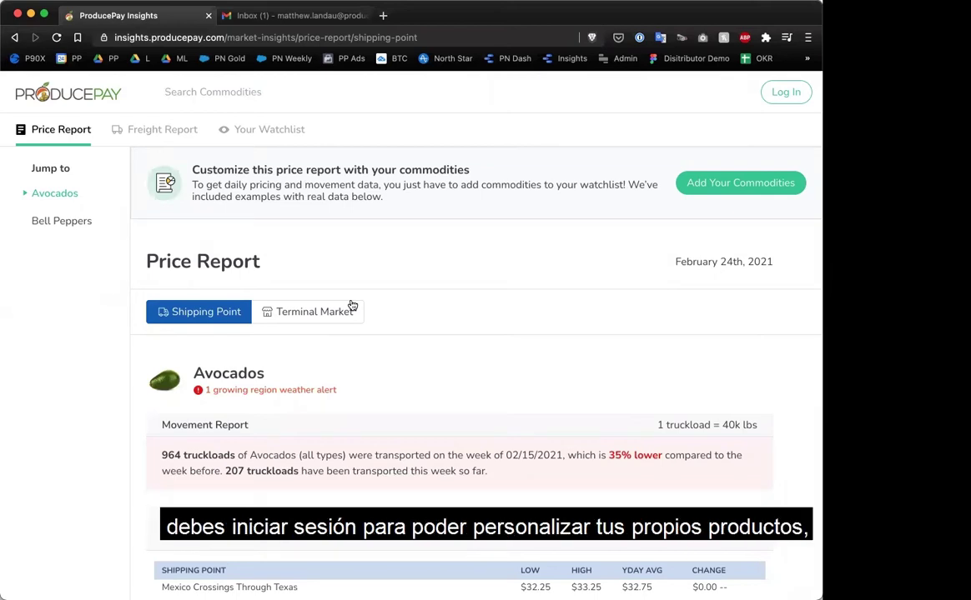
Browse the sample price report, then choose Add Your Commodities from the customize banner.
scroll(399, 338, "down", 2)
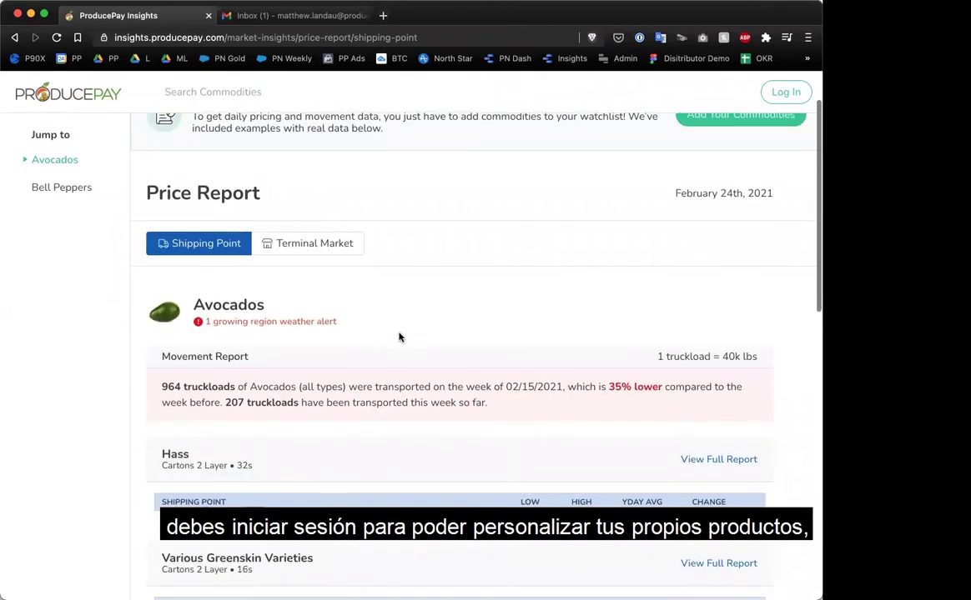
scroll(399, 338, "down", 5)
scroll(398, 337, "down", 14)
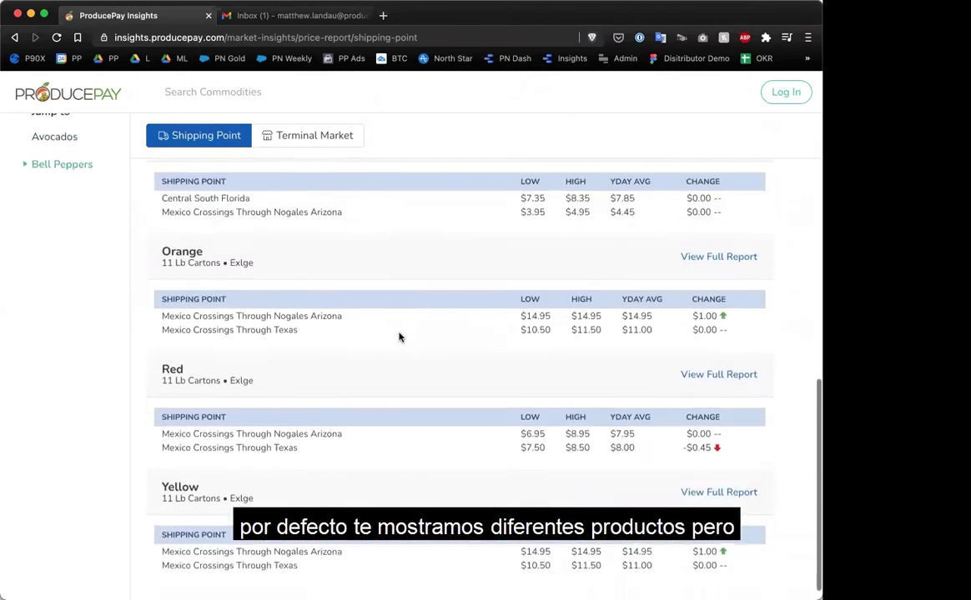
scroll(399, 336, "up", 9)
scroll(399, 336, "up", 14)
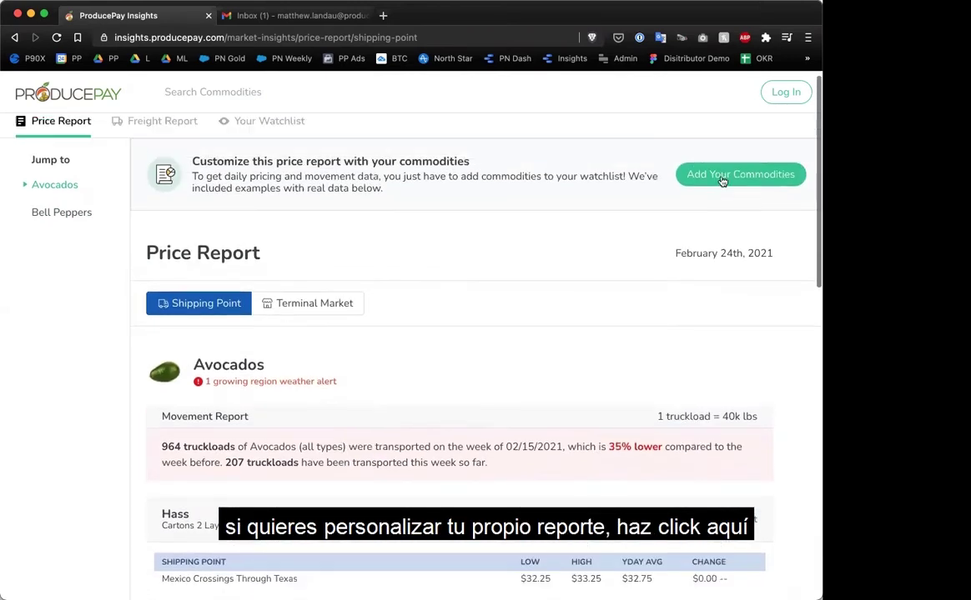
left_click(722, 181)
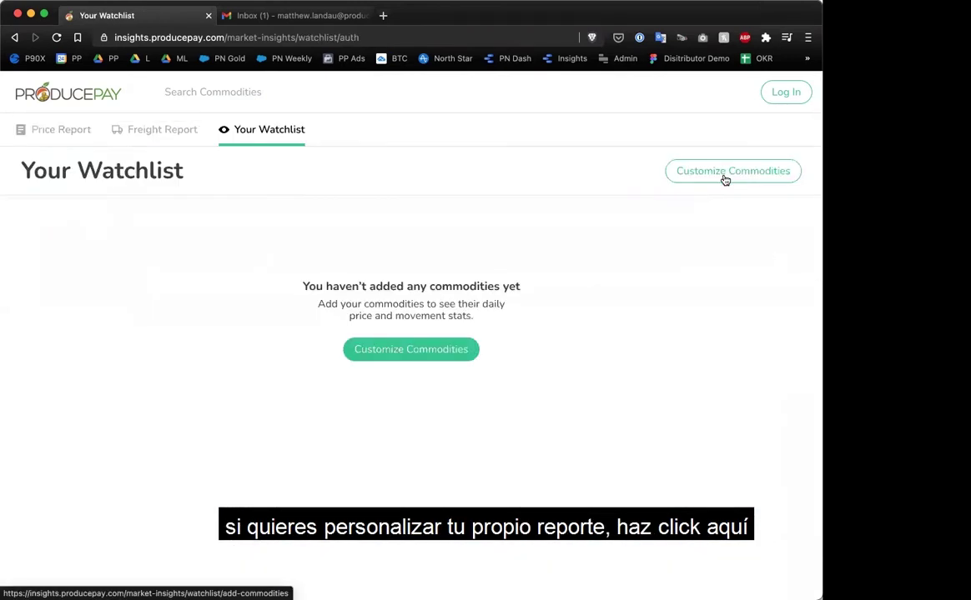
Preview the Customize Commodities list, close it without adding, and go to the Log In page.
left_click(723, 172)
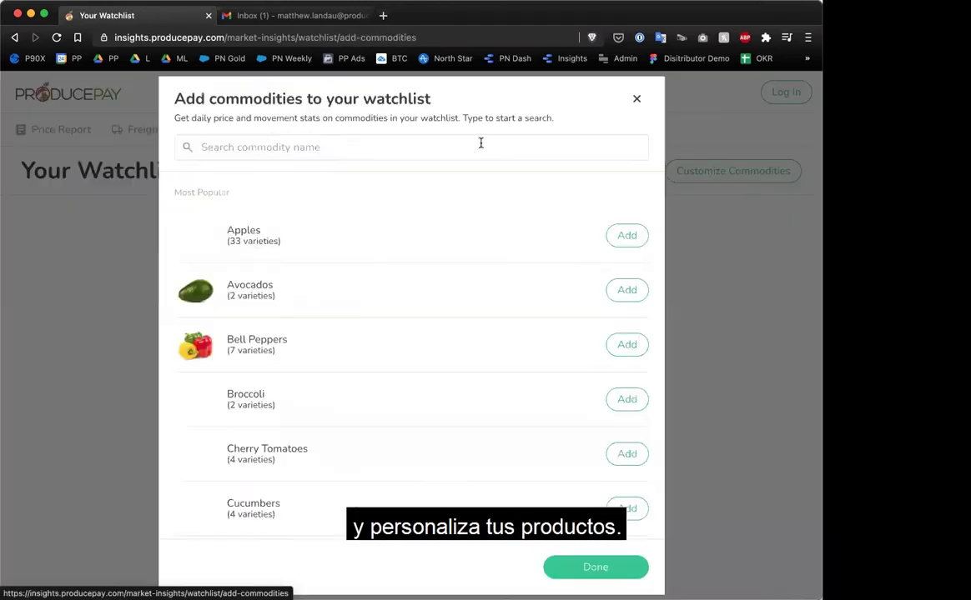
left_click(636, 101)
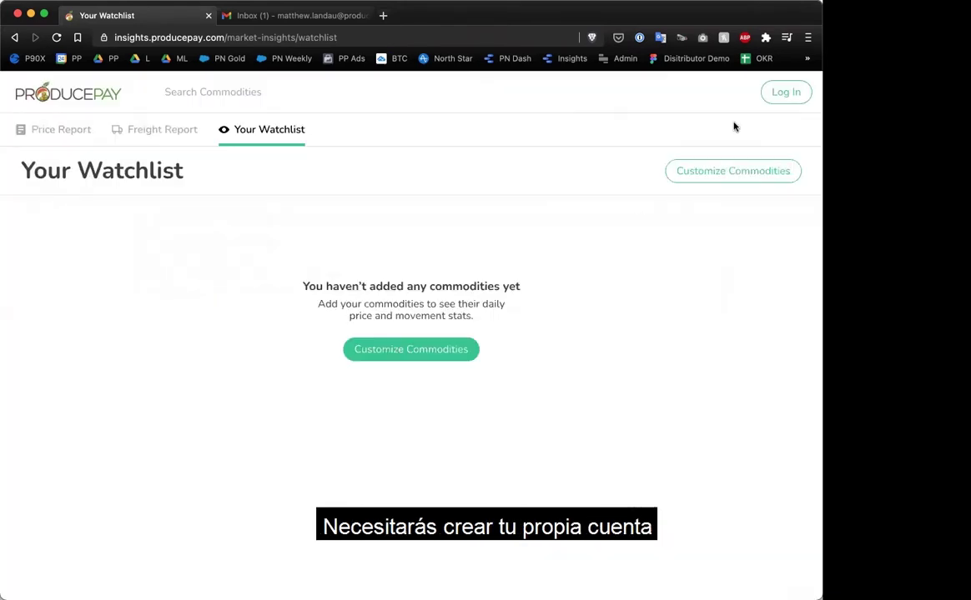
left_click(785, 96)
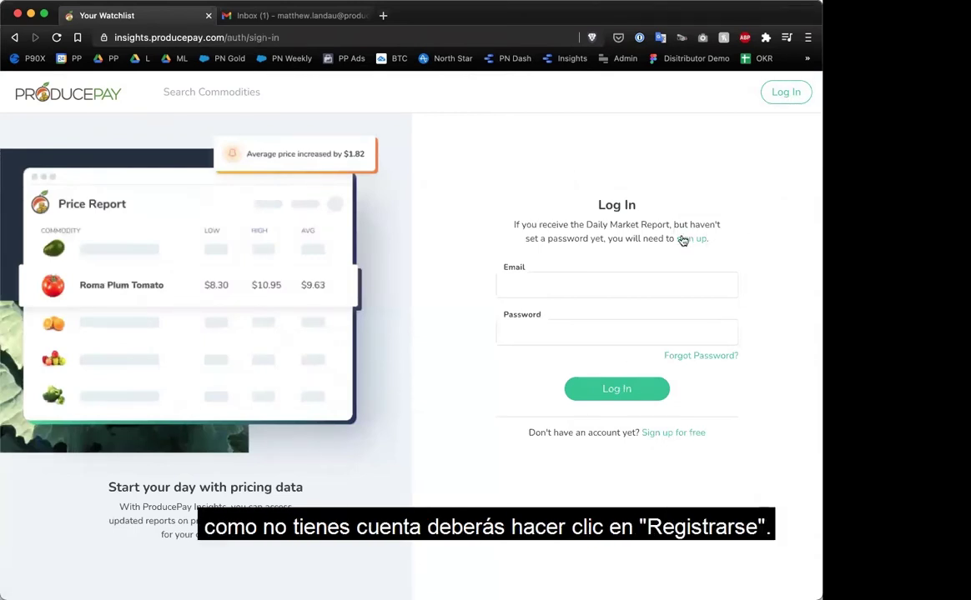
Sign up for a free account, replacing the prefilled email with a new address, and submit it.
left_click(678, 434)
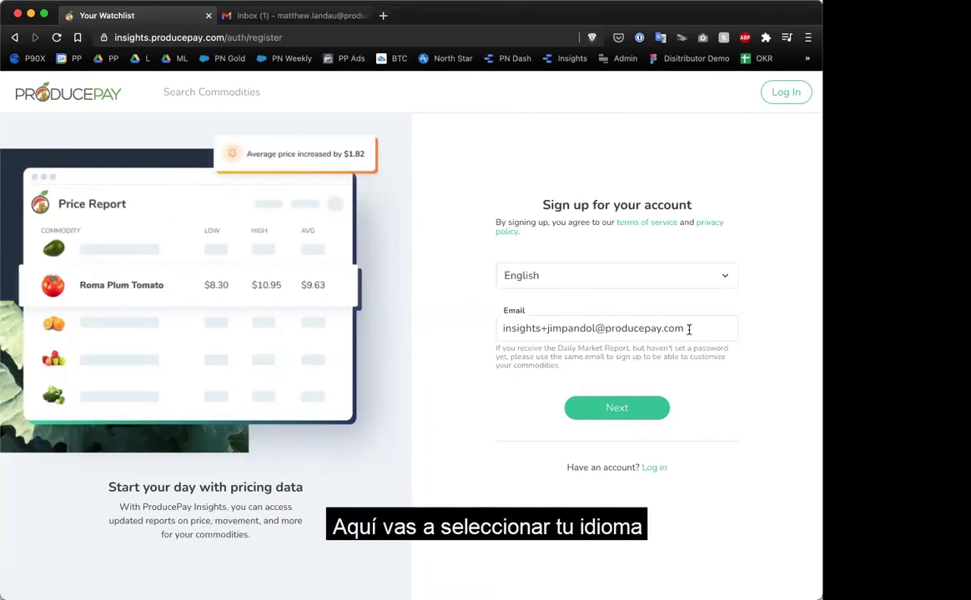
left_click_drag(698, 328, 505, 329)
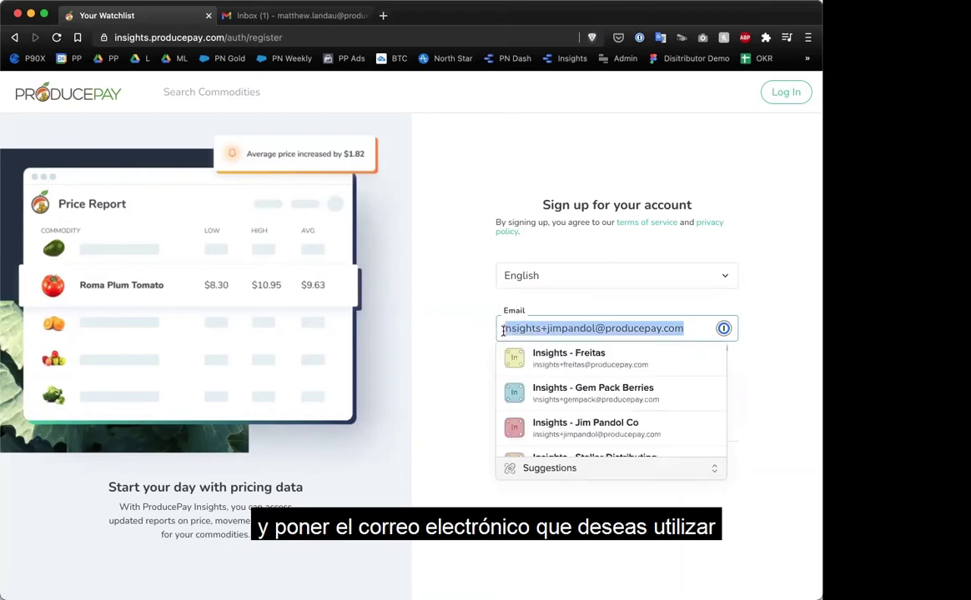
key("BackSpace")
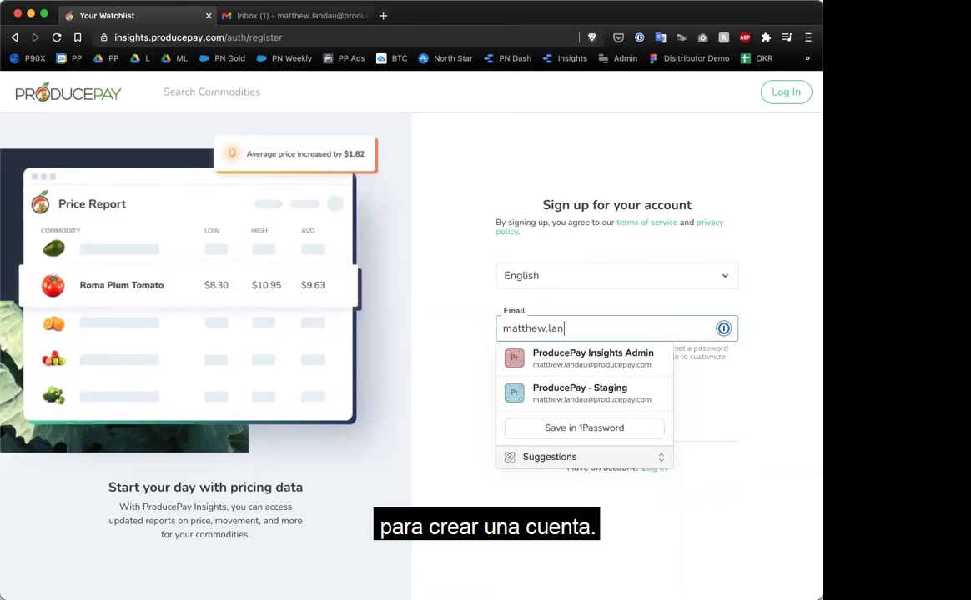
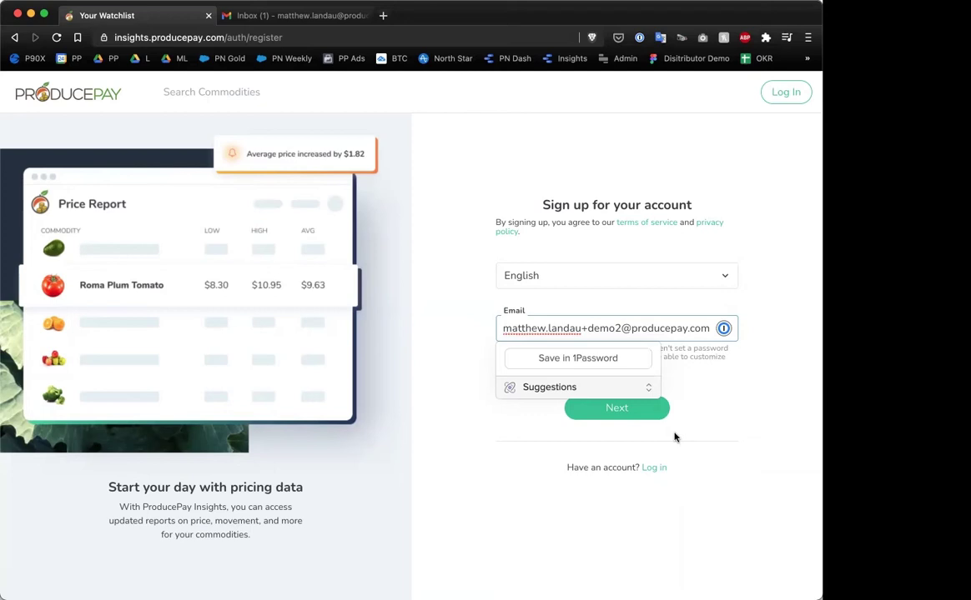
left_click(643, 416)
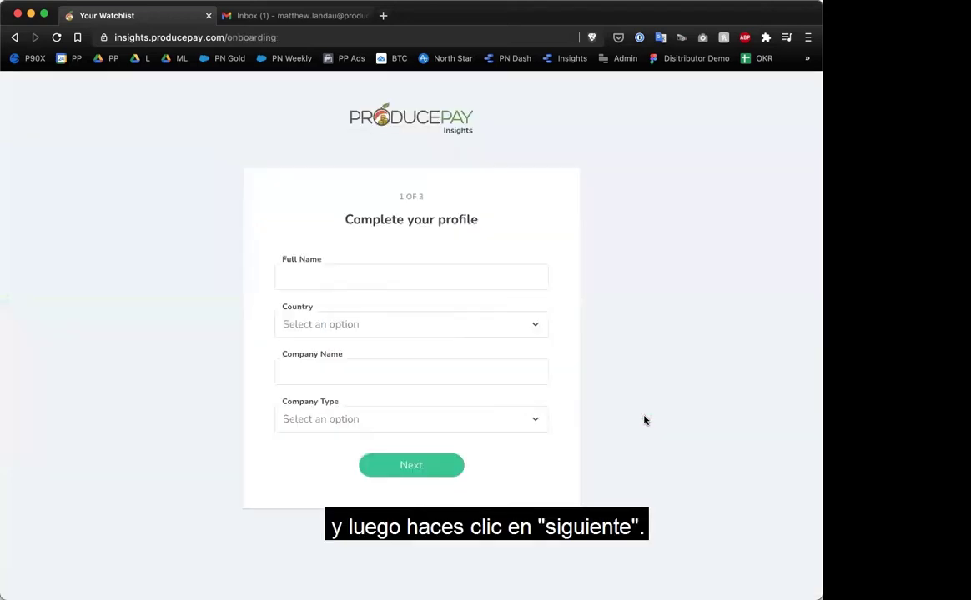
Enter the user's full name, select United States as country, and enter company name ProducePay.
left_click(379, 271)
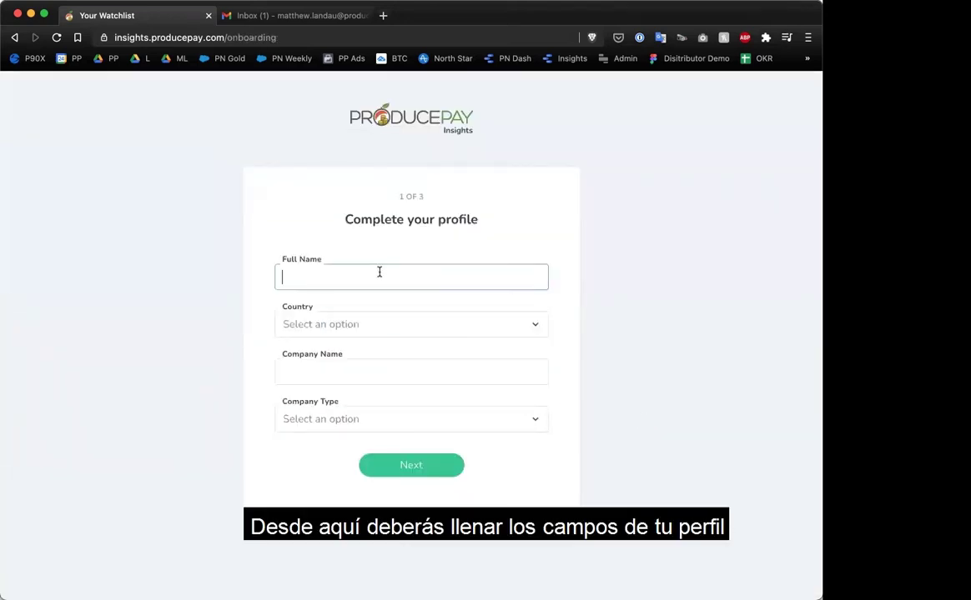
type("Matt Demo")
left_click(351, 324)
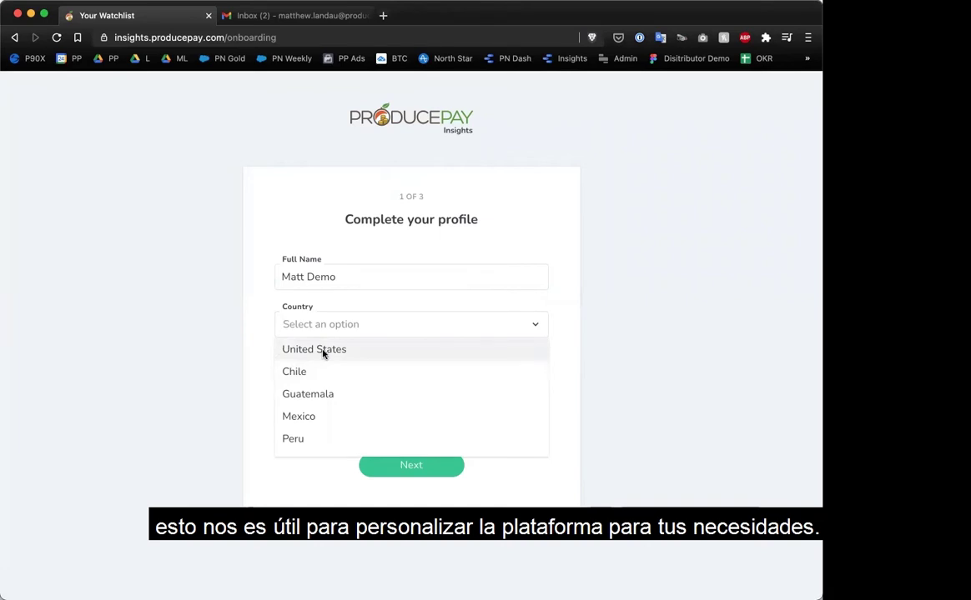
left_click(323, 350)
left_click(293, 372)
type("ProducePay")
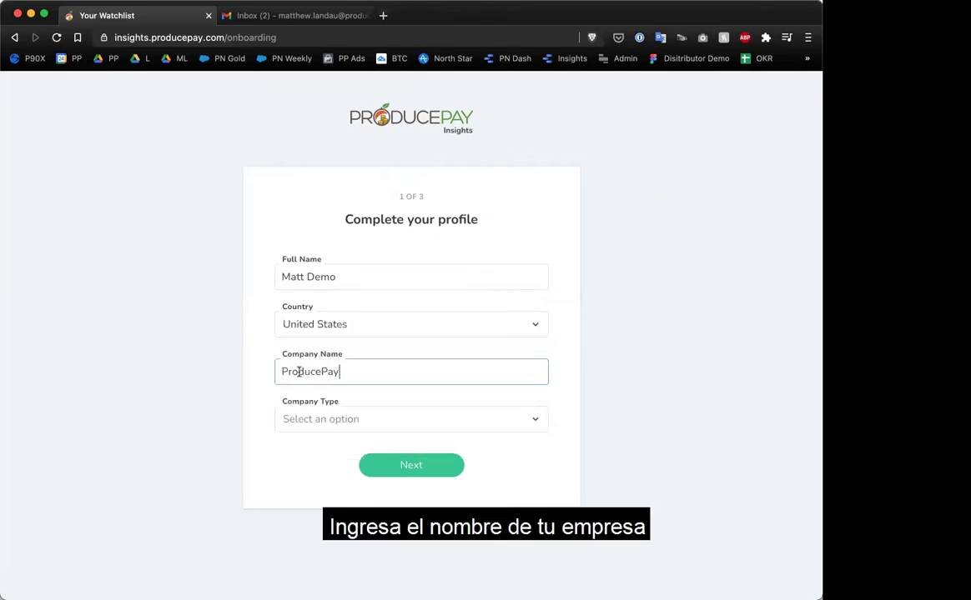
Set company type Grower who also markets/exports; tick cash flow, lower-price inputs, new distributors interests.
left_click(316, 419)
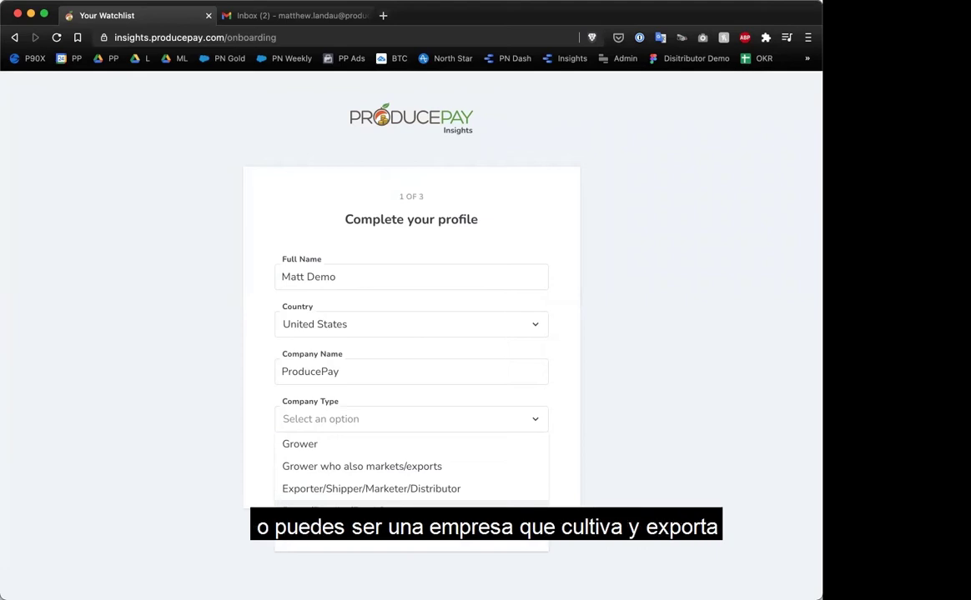
scroll(325, 515, "down", 1)
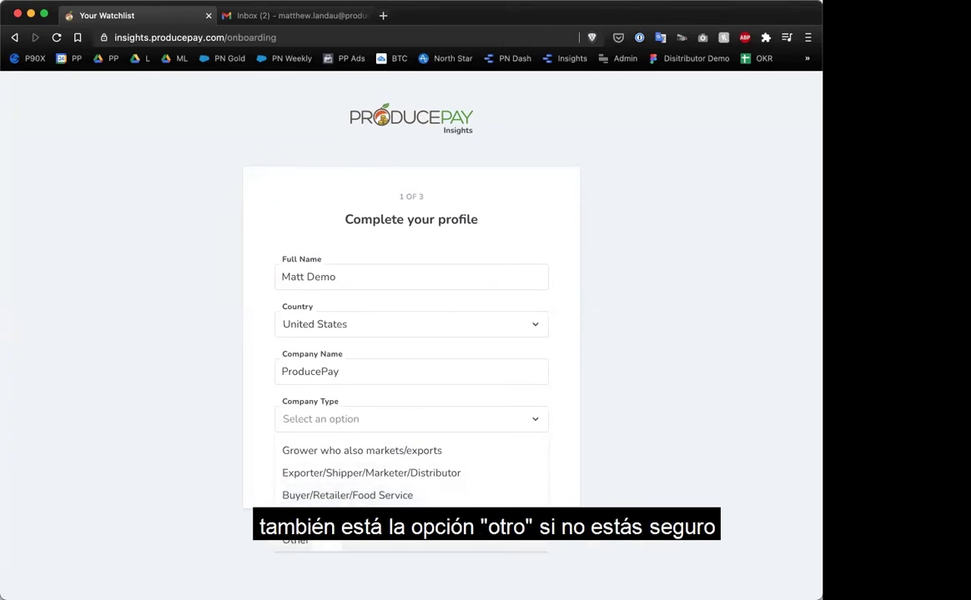
scroll(336, 499, "up", 1)
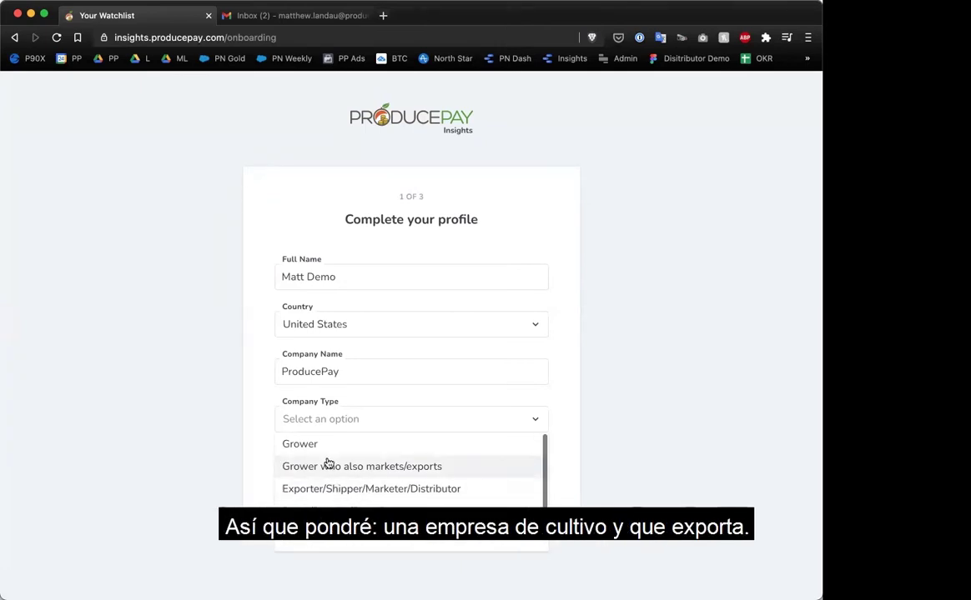
left_click(317, 470)
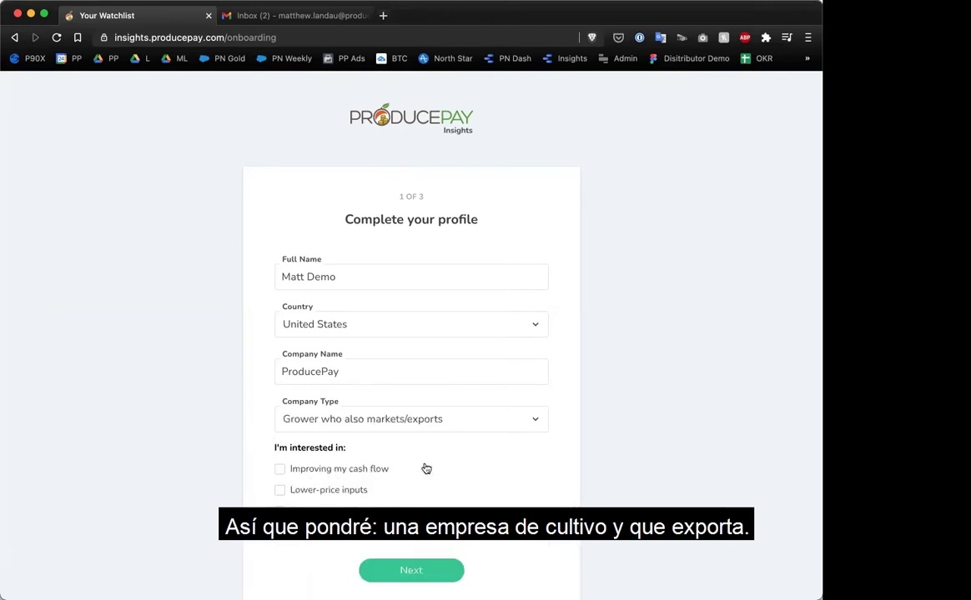
scroll(424, 467, "down", 1)
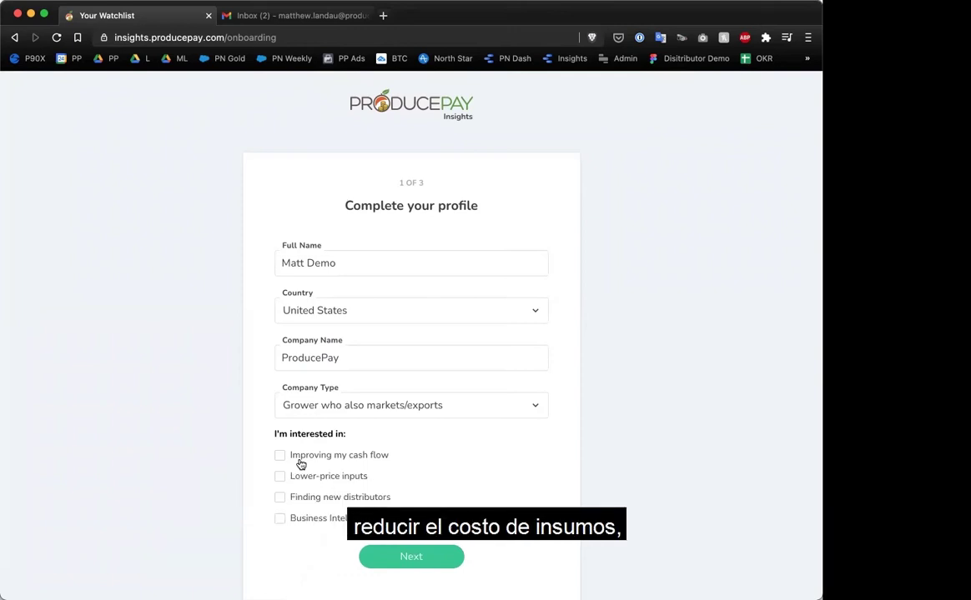
left_click(280, 457)
left_click(280, 477)
left_click(279, 496)
left_click(416, 557)
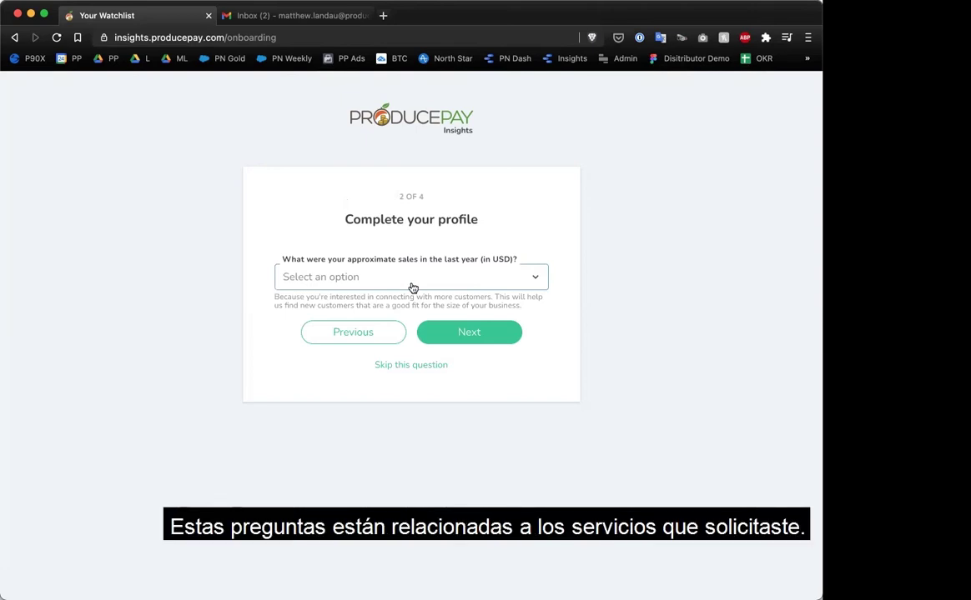
Answer last year's sales as $1M - $2,999,999 and choose Famous as the sales software.
left_click(413, 278)
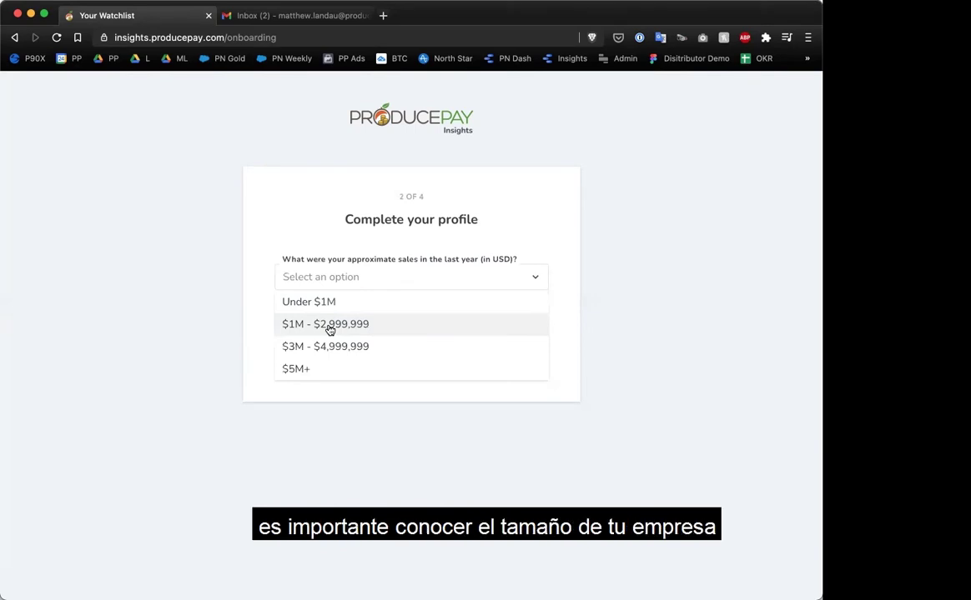
left_click(329, 331)
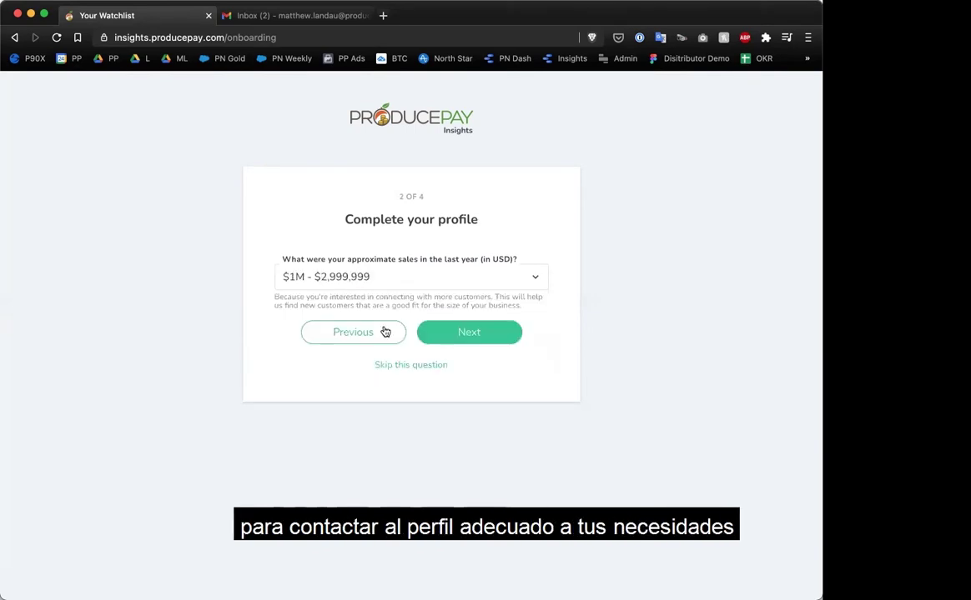
left_click(467, 334)
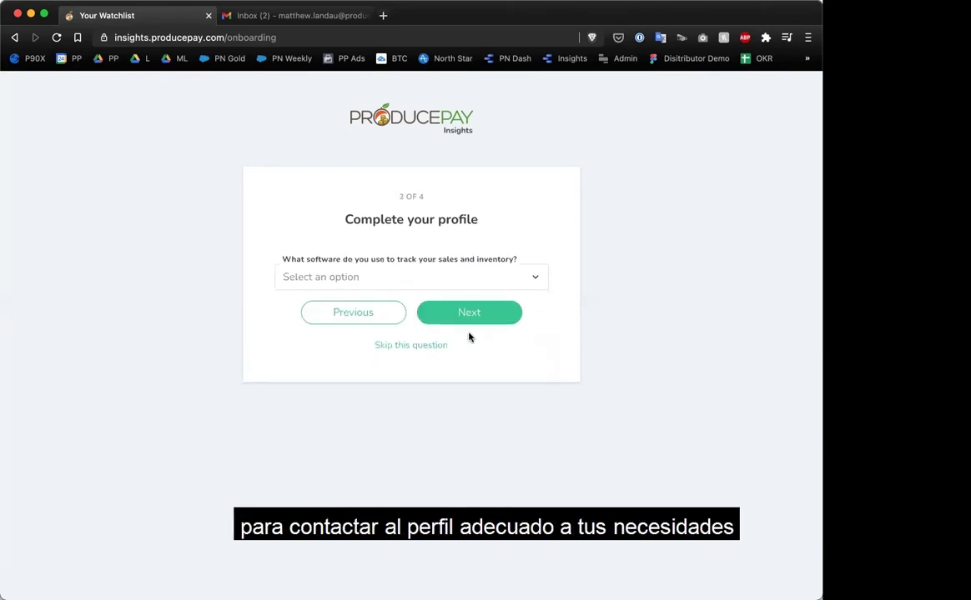
left_click(417, 284)
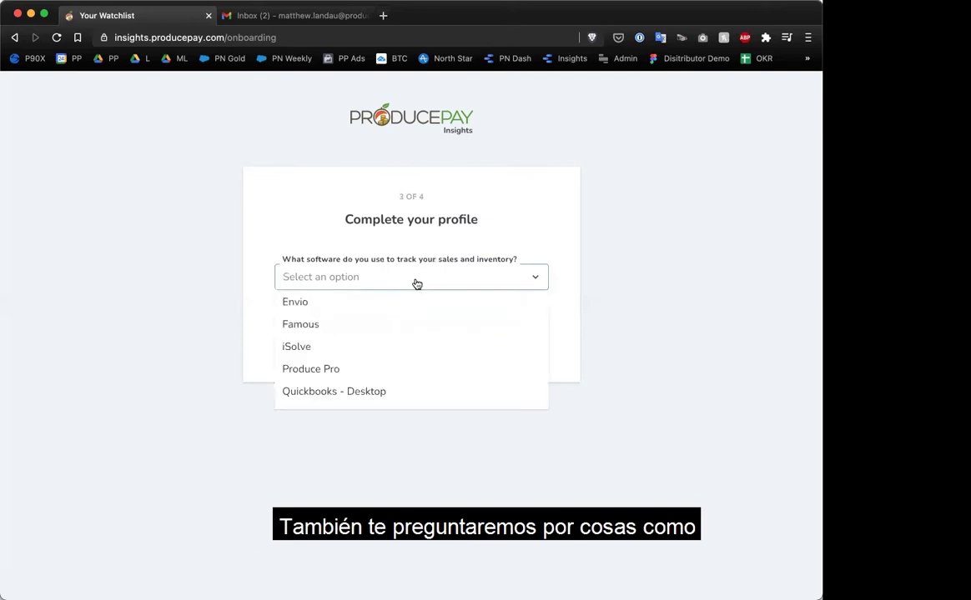
left_click(316, 326)
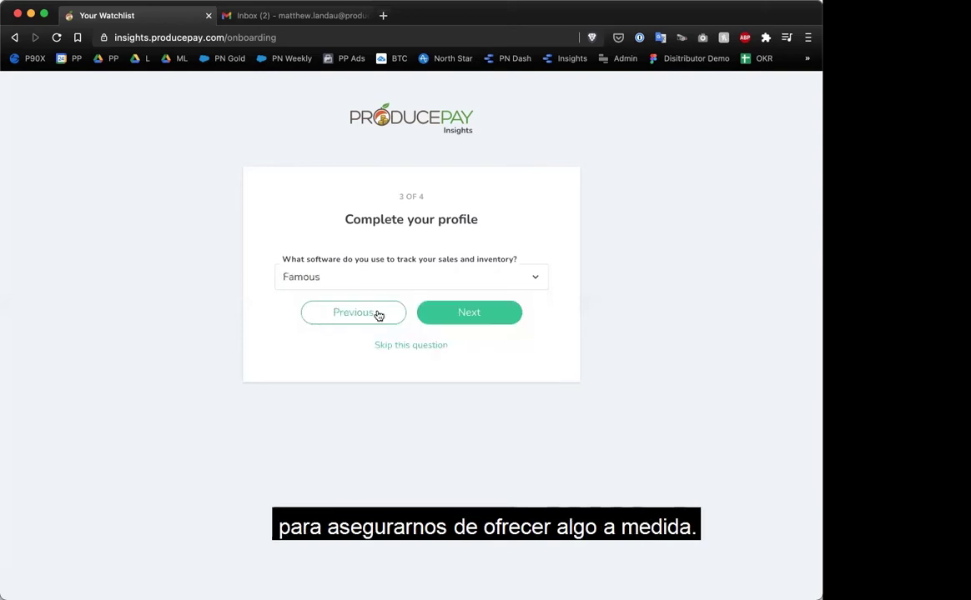
left_click(460, 315)
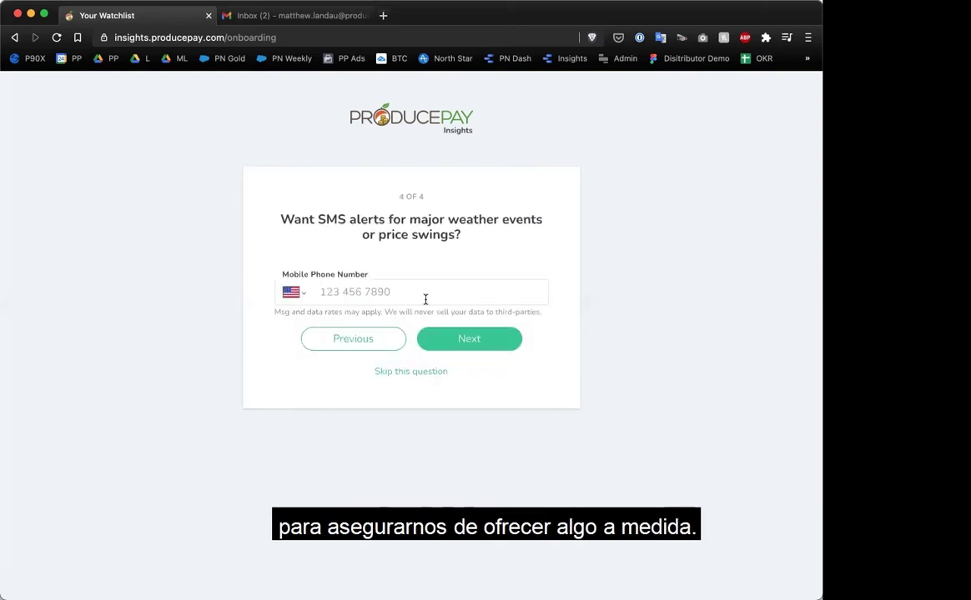
Skip the SMS alerts phone question, then switch to the Gmail inbox tab.
left_click(416, 295)
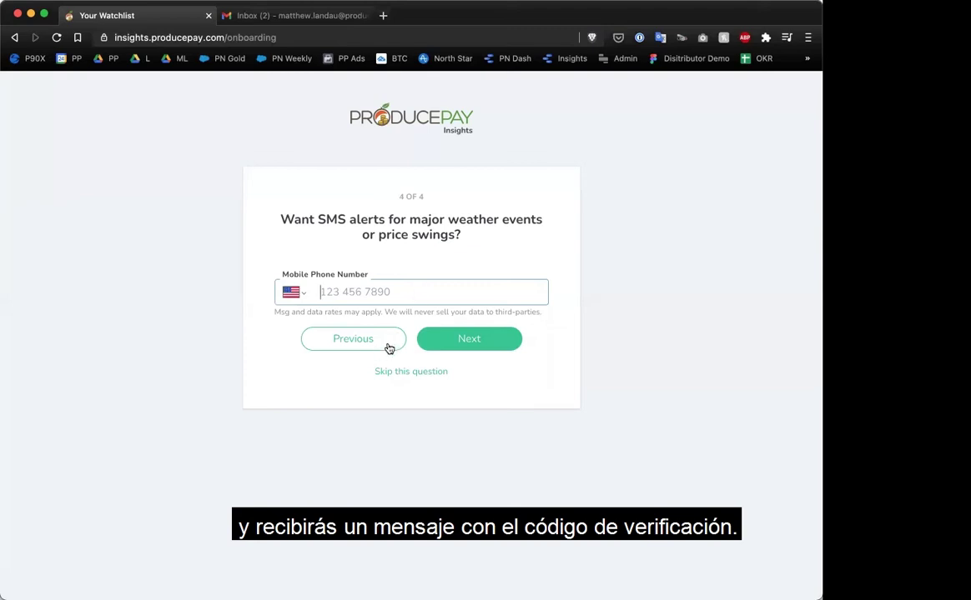
left_click(388, 374)
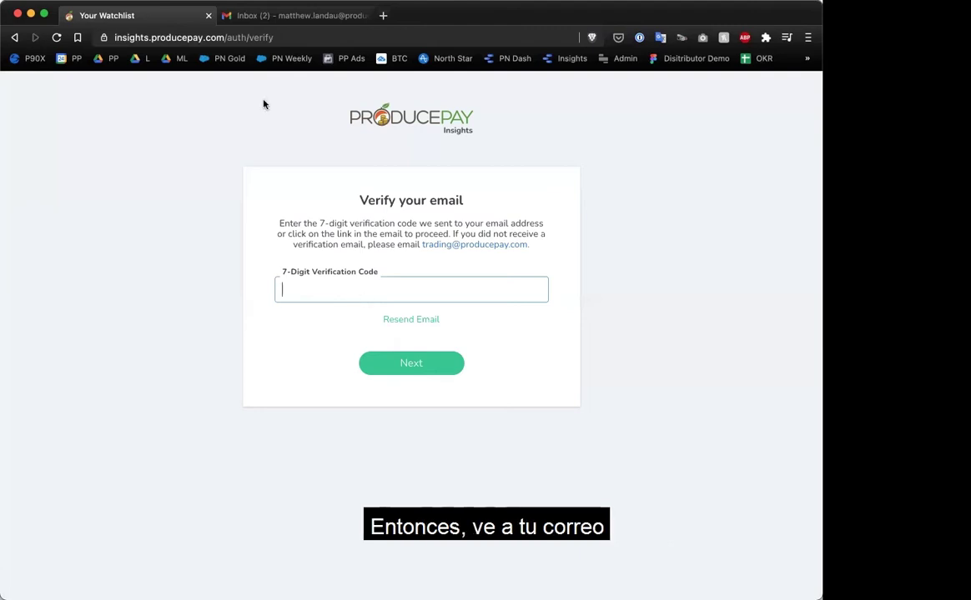
left_click(272, 16)
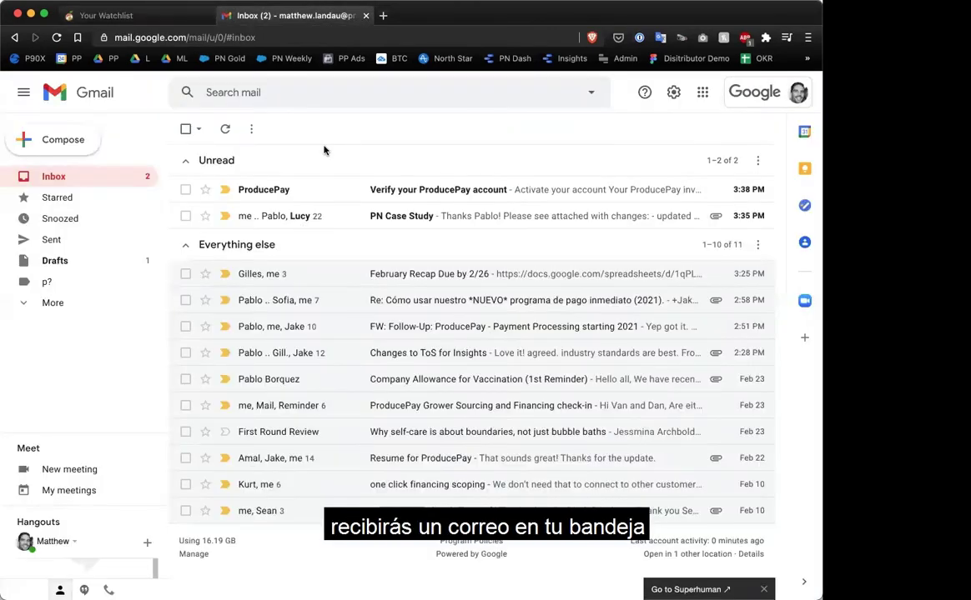
Open the 'Verify your ProducePay account' email, select the invite token, and activate the account.
left_click(407, 192)
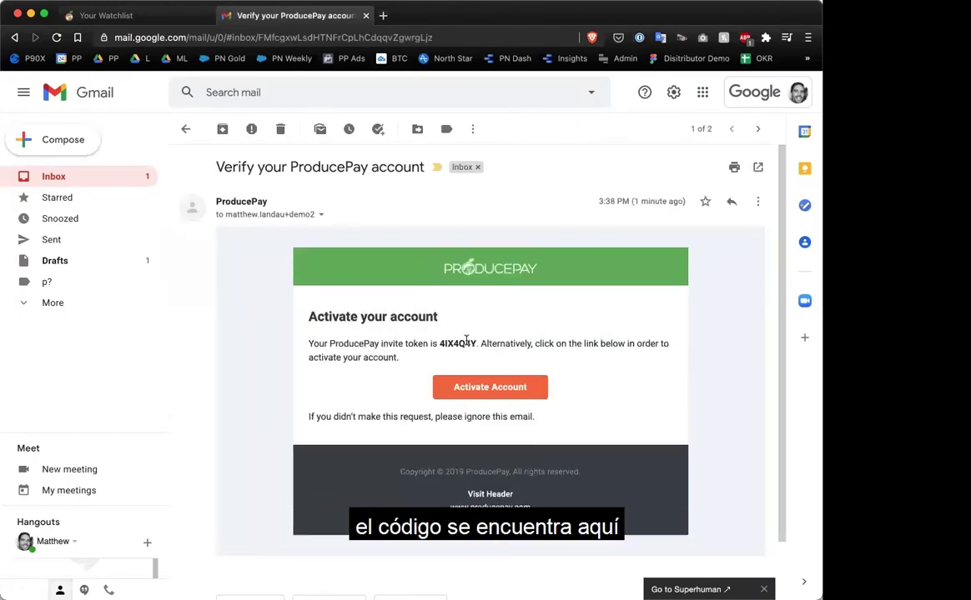
left_click_drag(441, 343, 478, 343)
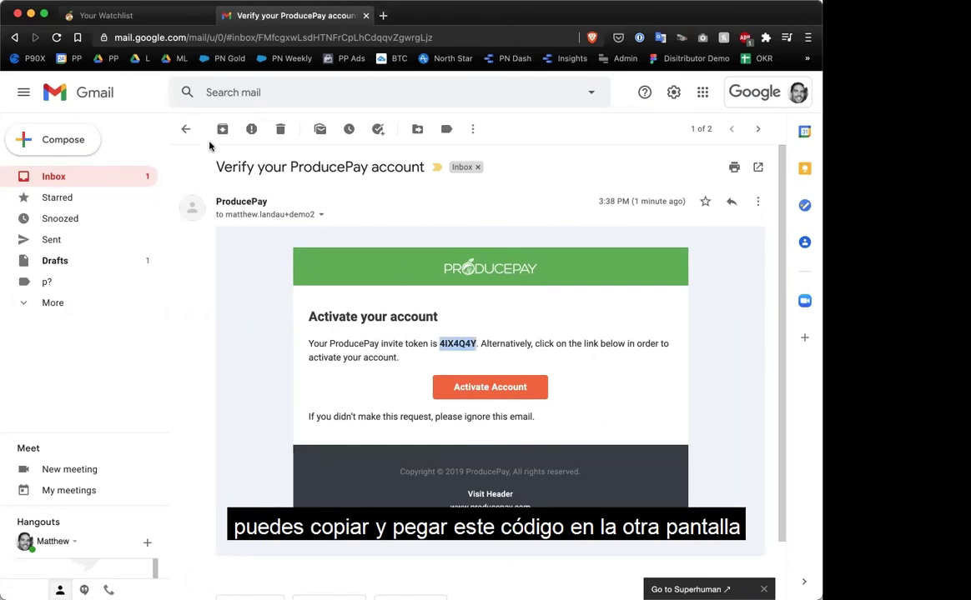
left_click(482, 388)
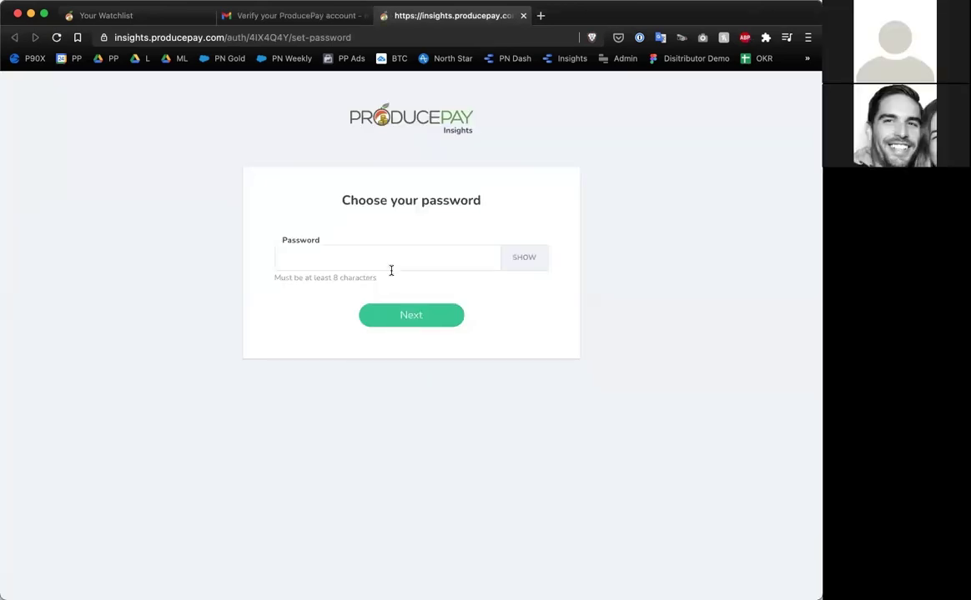
Set an 8-character account password, dismiss the browser suggestions, and submit it.
left_click(376, 256)
left_click(304, 223)
left_click(325, 261)
type("abcdefgh")
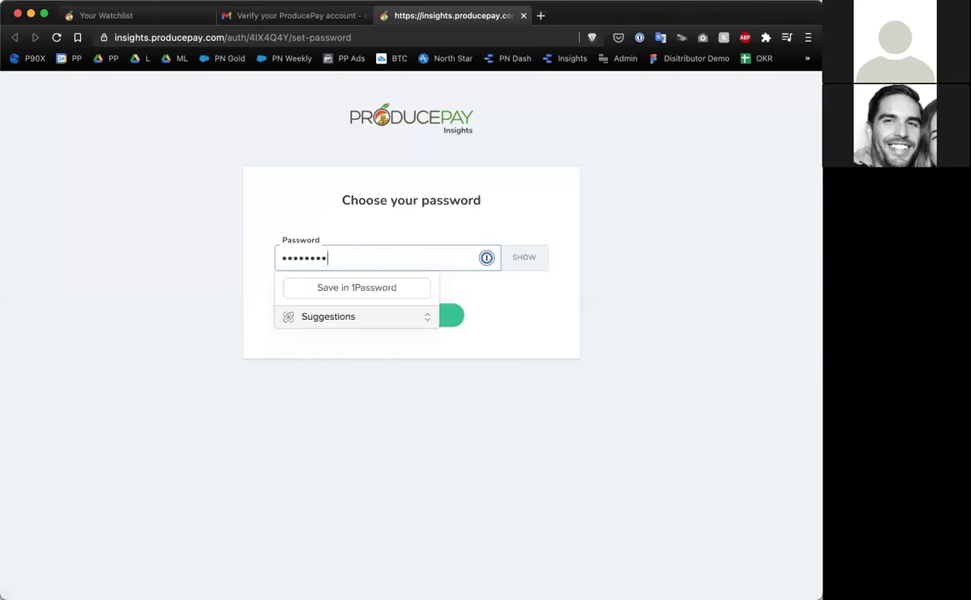
left_click(530, 338)
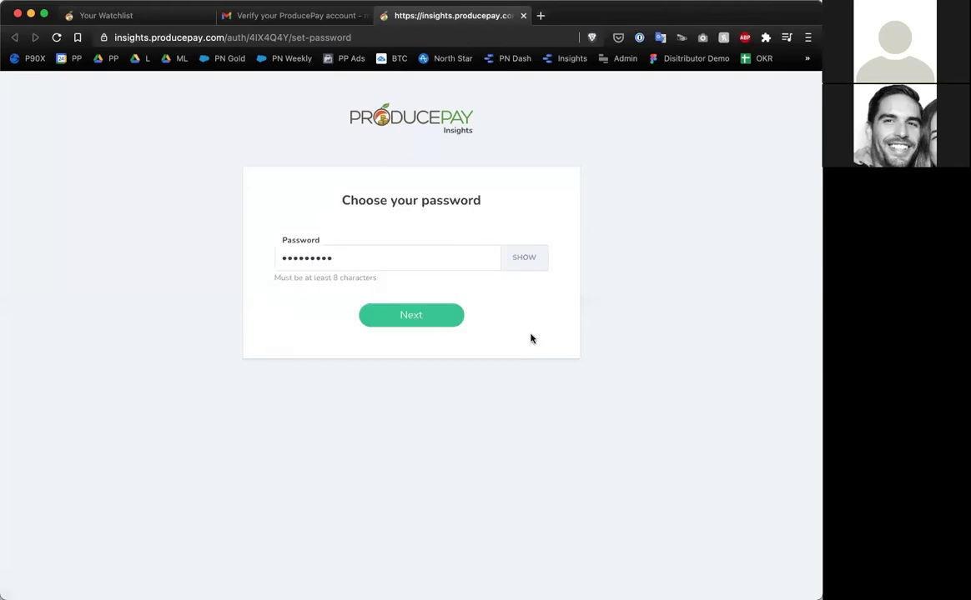
left_click(392, 313)
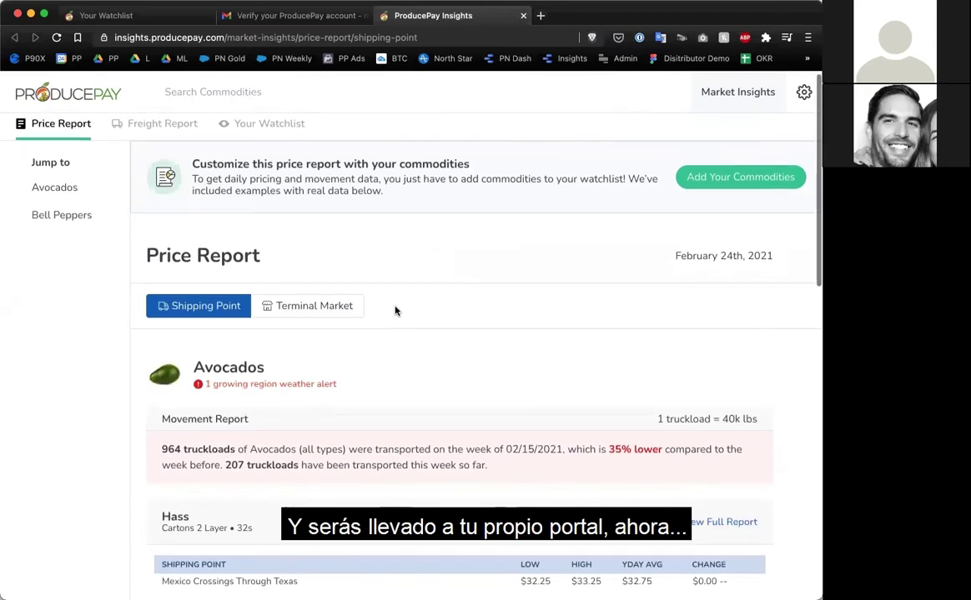
Review the Avocados and Bell Peppers price sections, then open Your Watchlist.
scroll(396, 311, "down", 3)
scroll(396, 311, "down", 5)
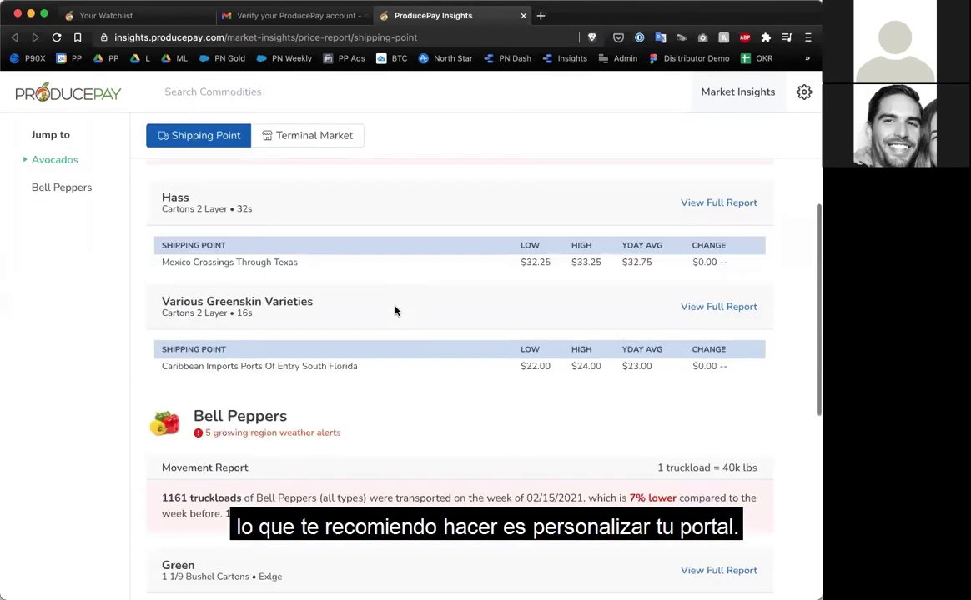
scroll(390, 285, "up", 4)
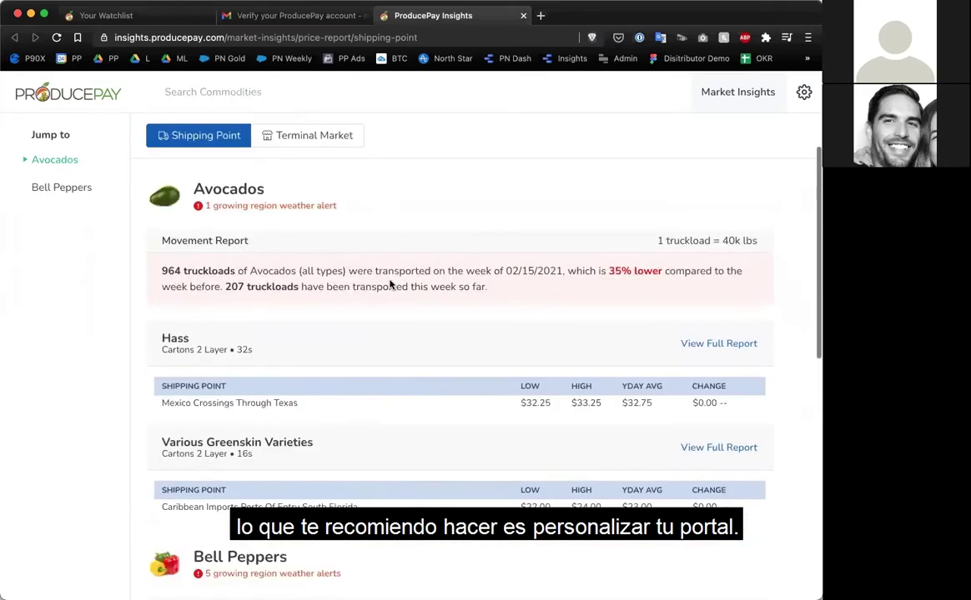
scroll(390, 285, "down", 6)
scroll(389, 284, "down", 4)
scroll(389, 285, "down", 3)
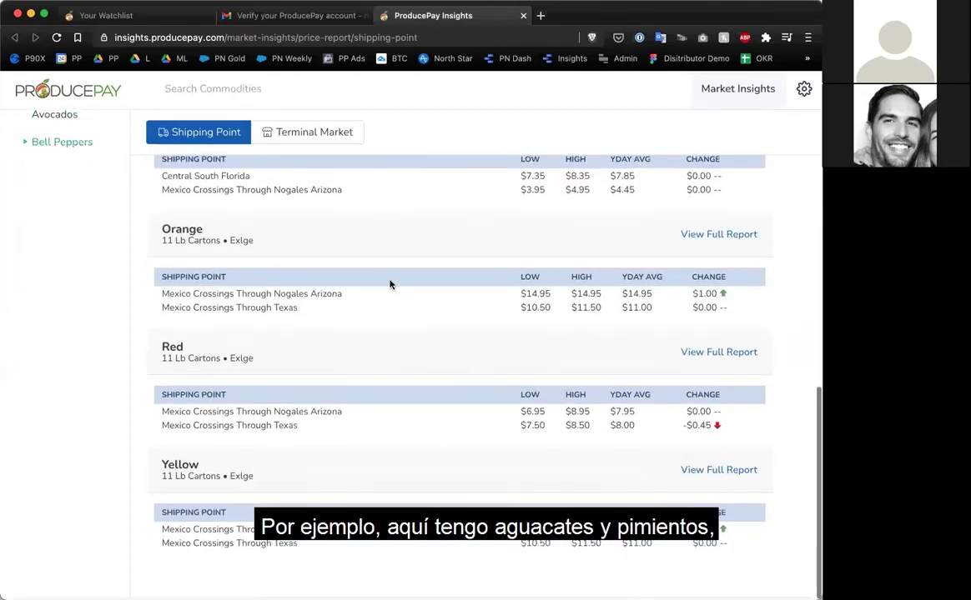
scroll(389, 284, "up", 10)
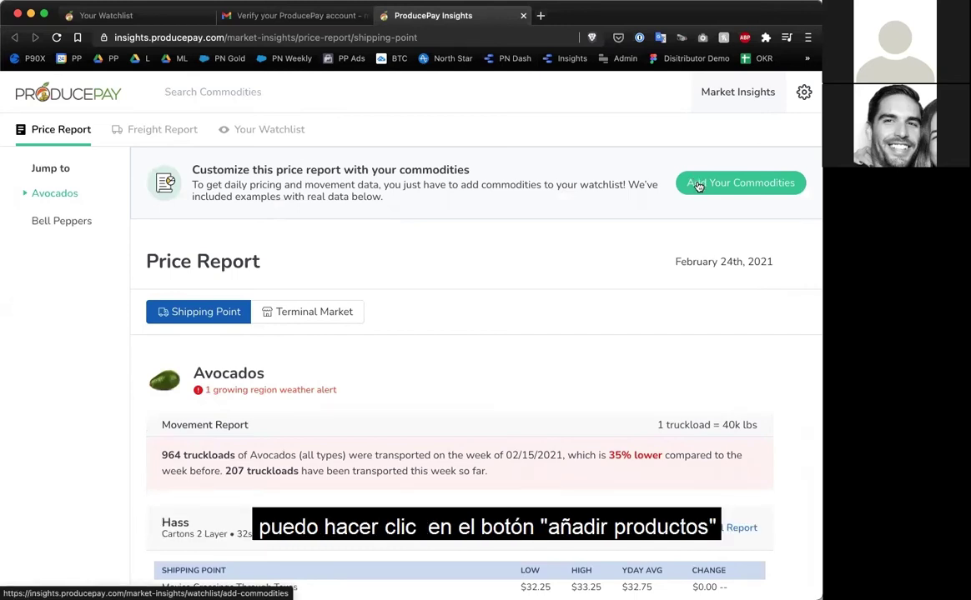
left_click(276, 130)
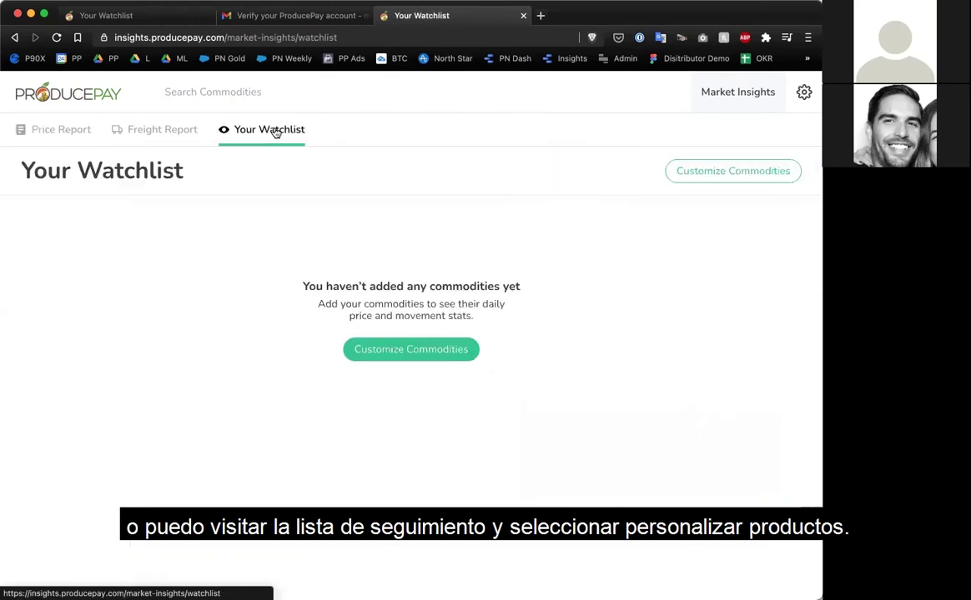
Search 'tom' and add Cherry Tomatoes Heirloom Varieties, Pear Type, Red, and plain to the watchlist.
left_click(369, 347)
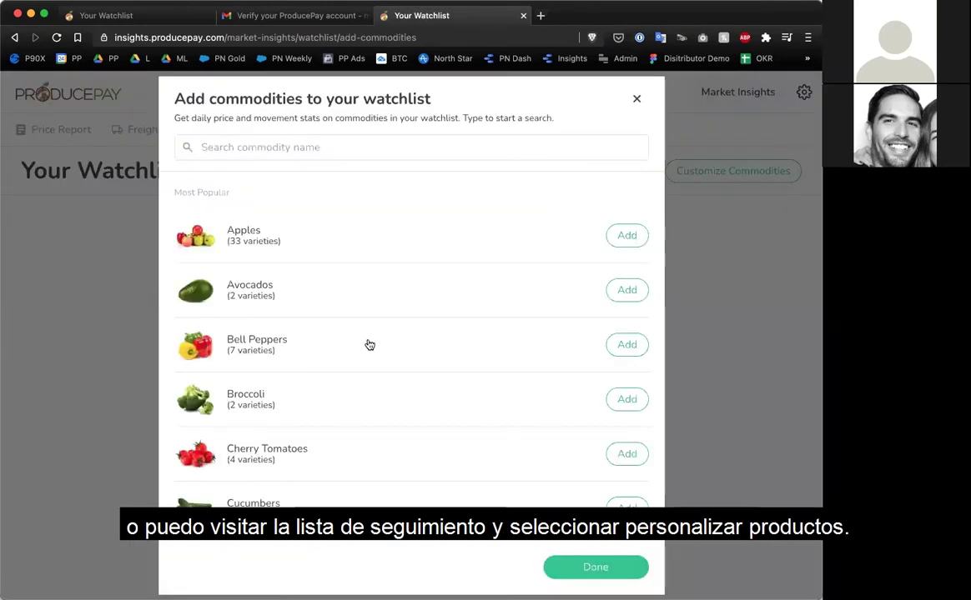
left_click(275, 148)
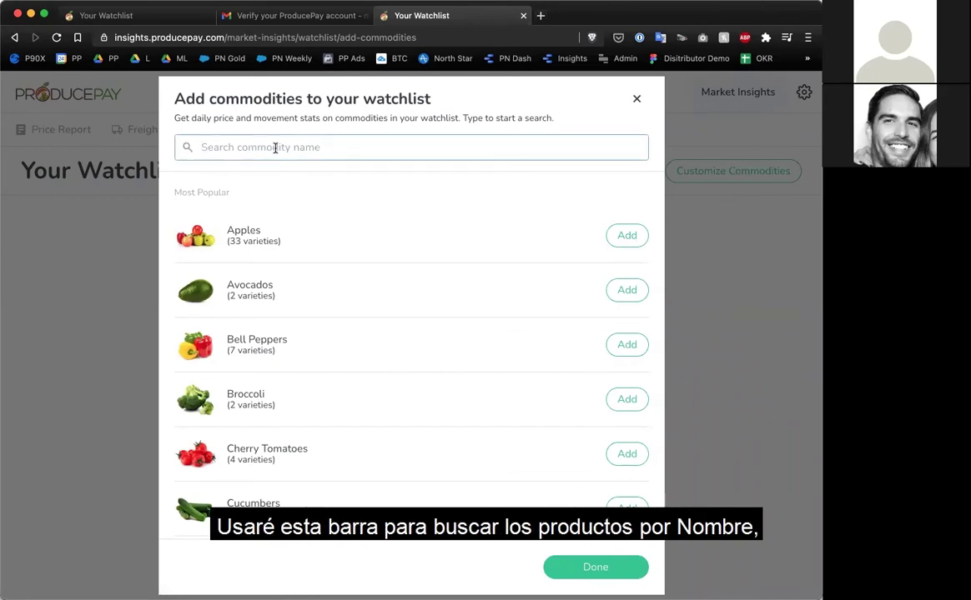
type("tom")
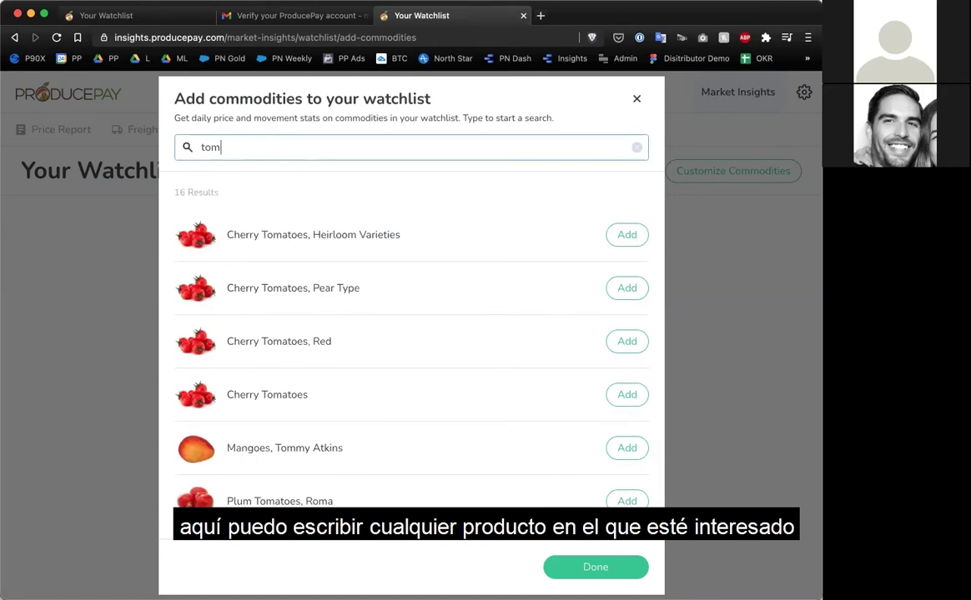
left_click(640, 240)
left_click(626, 288)
left_click(626, 341)
left_click(622, 395)
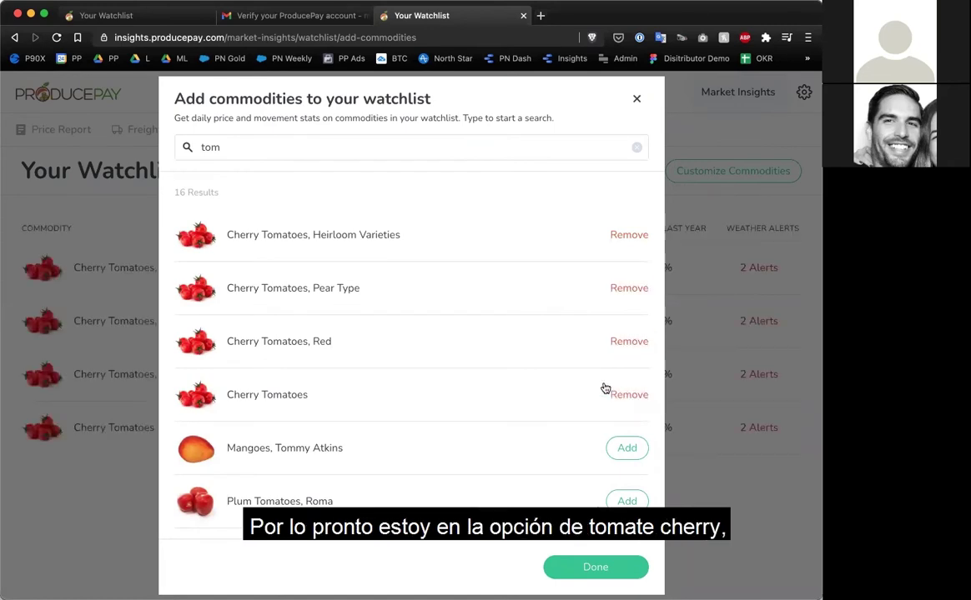
left_click(592, 567)
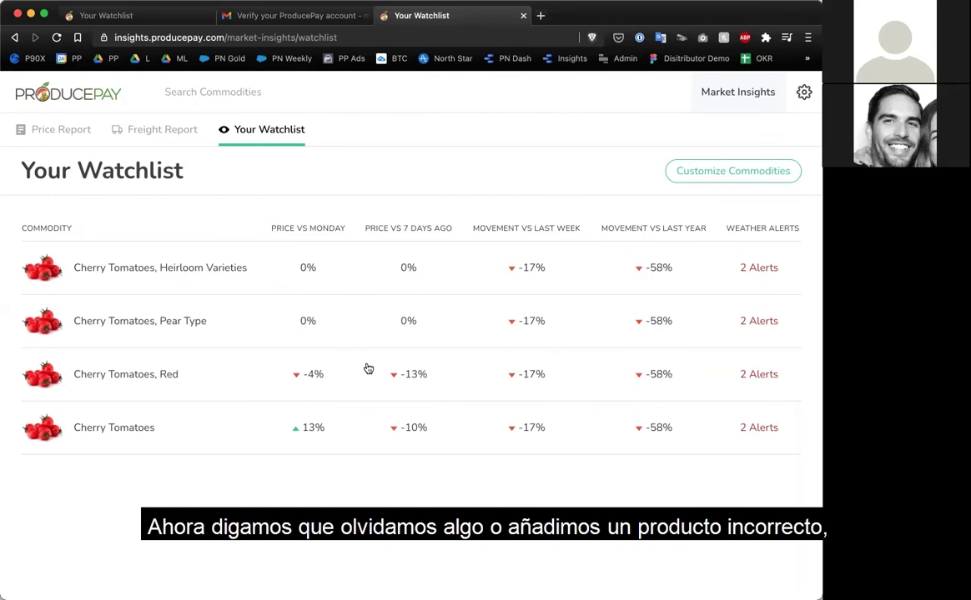
Remove the Heirloom Varieties and Pear Type cherry tomatoes from the watchlist.
left_click(736, 177)
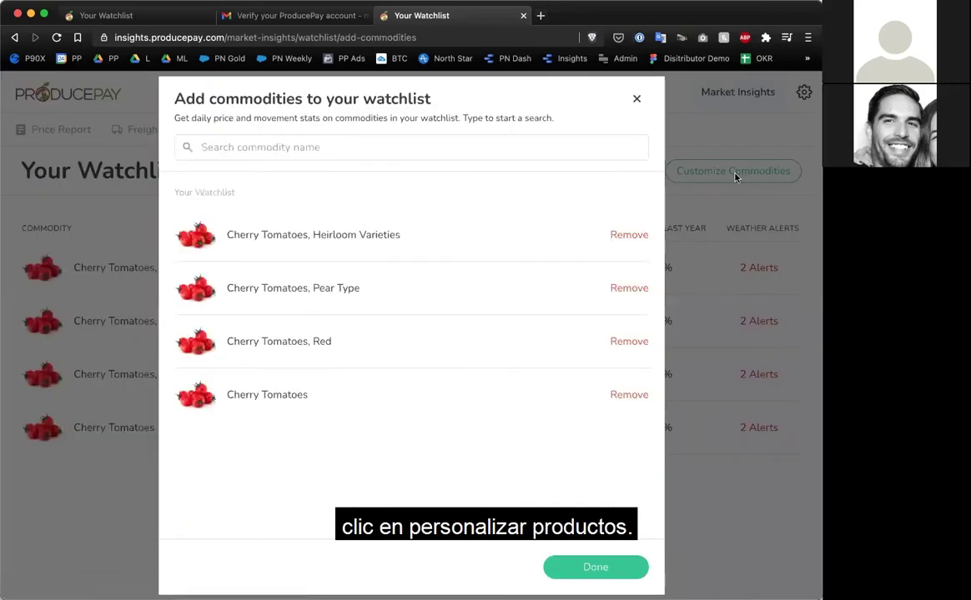
left_click(616, 244)
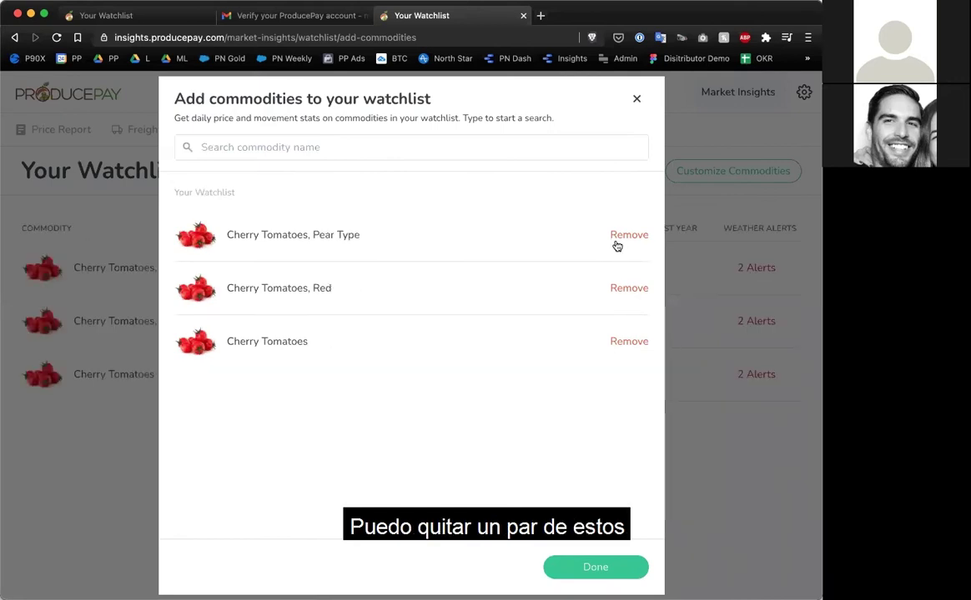
left_click(616, 245)
Search 'cuc' and add Cucumbers Long Seedless and Cucumbers Pickle to the watchlist.
left_click(440, 148)
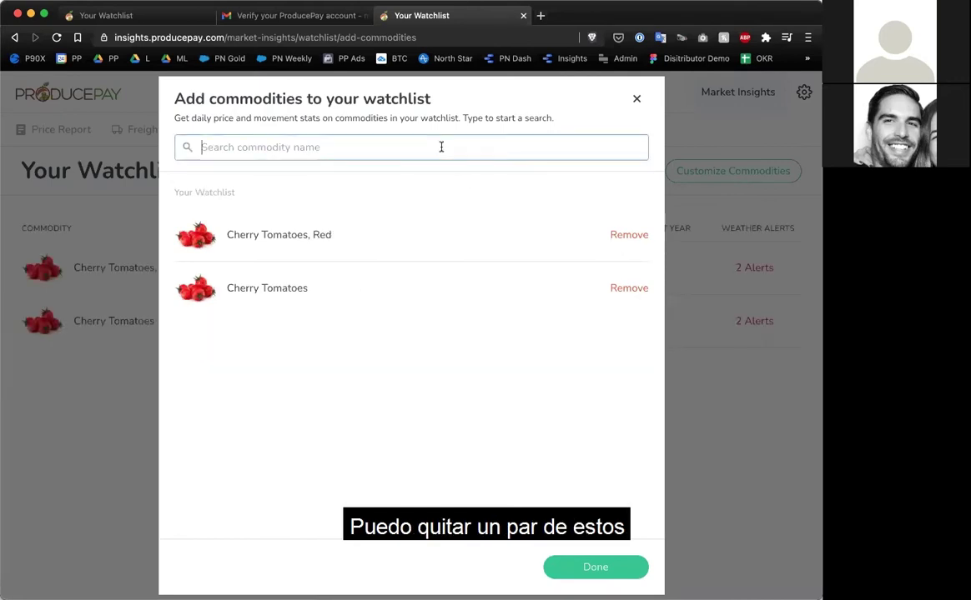
type("cuc")
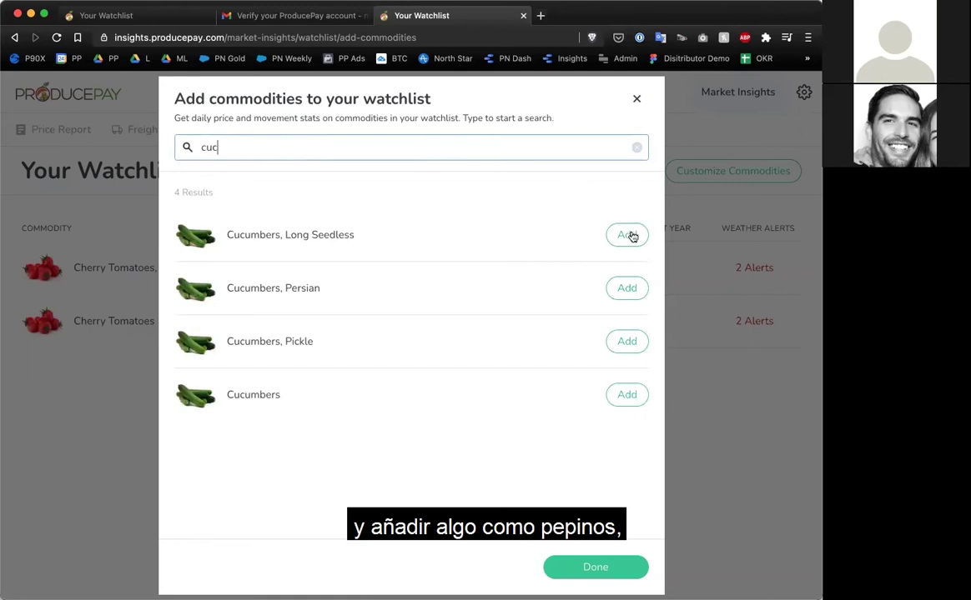
left_click(632, 237)
left_click(622, 341)
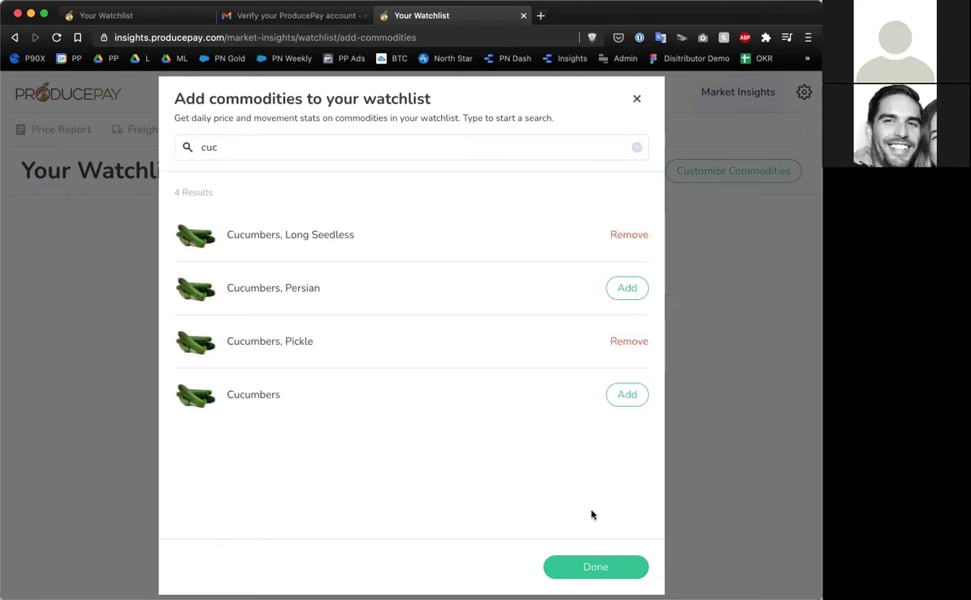
left_click(565, 568)
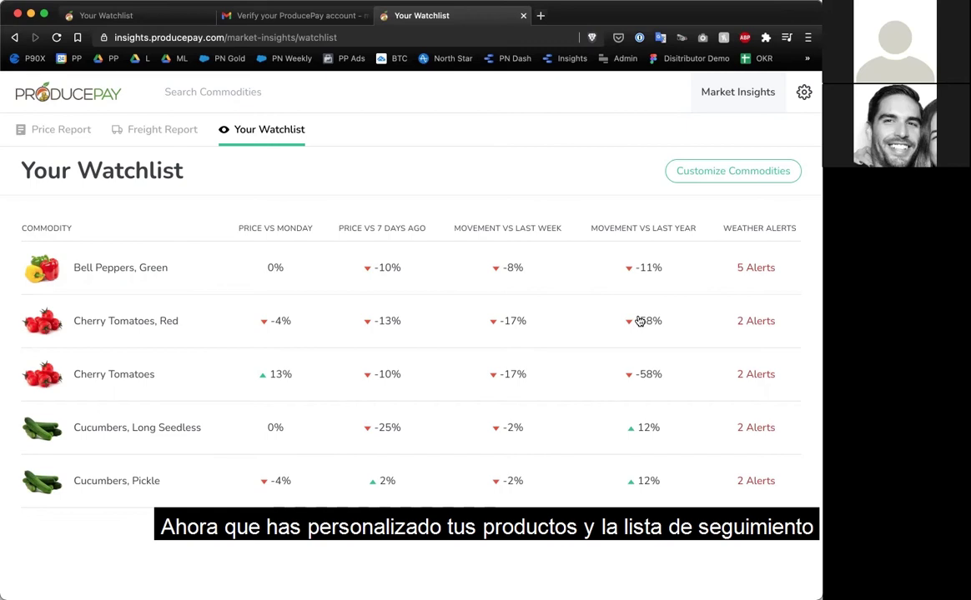
Review the Price Report's shipping-point prices for Bell Peppers, Cherry Tomatoes and Cucumbers.
left_click(57, 131)
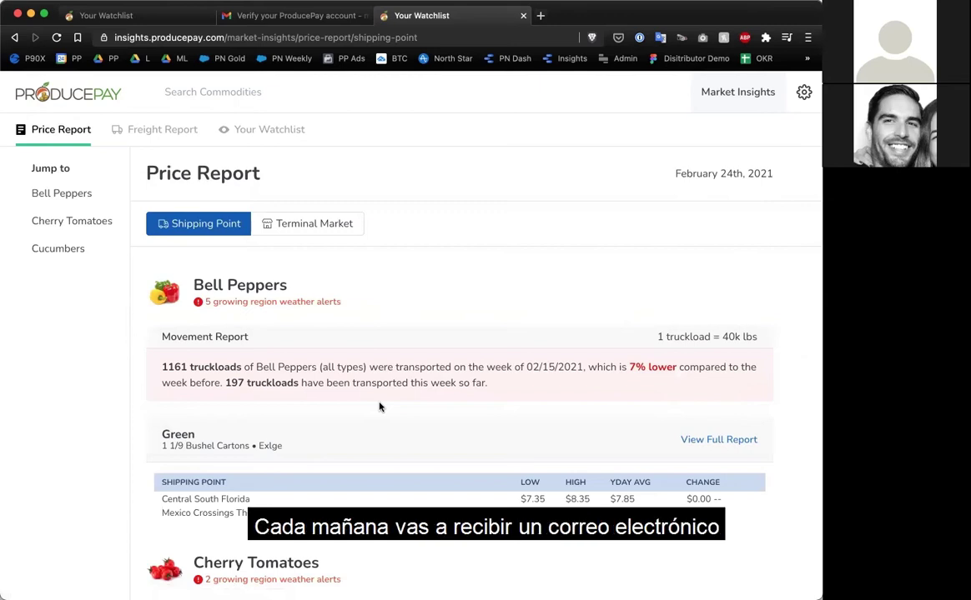
scroll(379, 407, "down", 3)
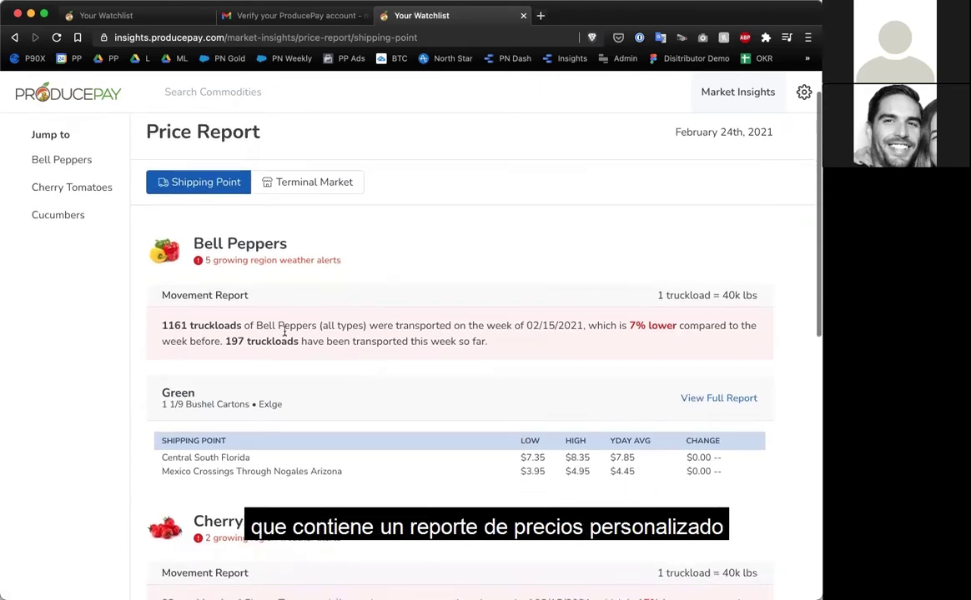
scroll(291, 348, "down", 1)
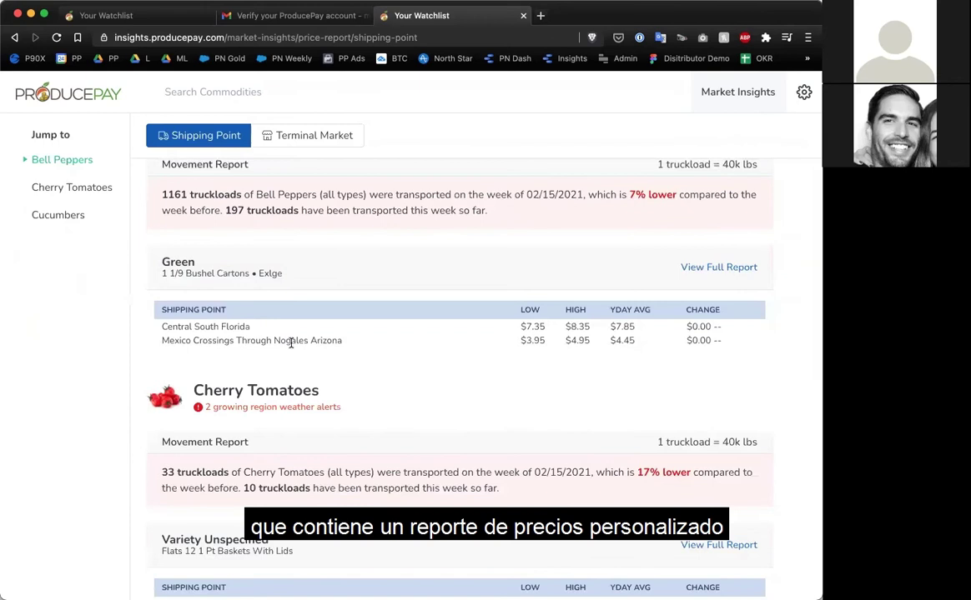
scroll(291, 342, "down", 1)
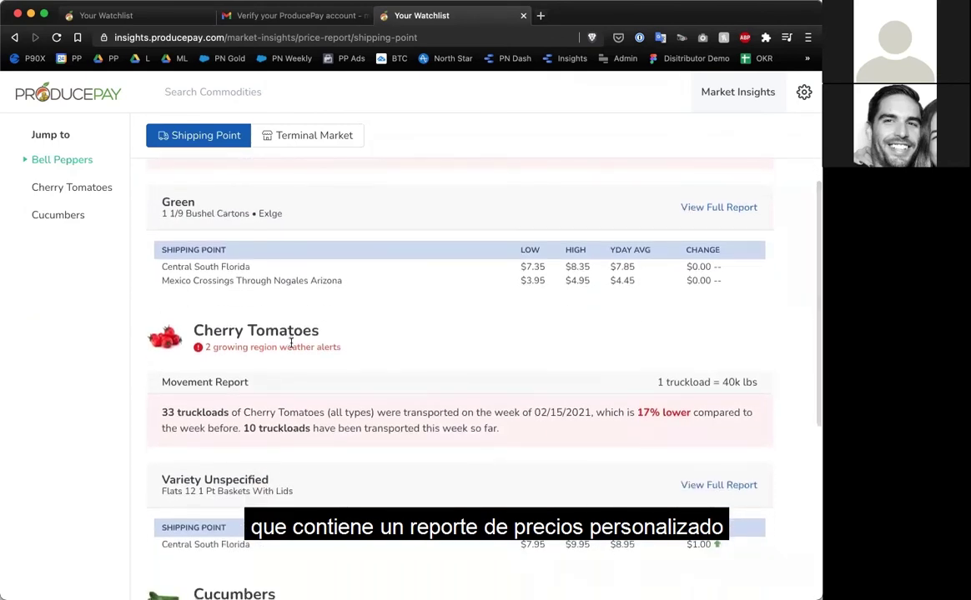
scroll(291, 344, "down", 3)
scroll(291, 347, "up", 2)
scroll(291, 347, "up", 4)
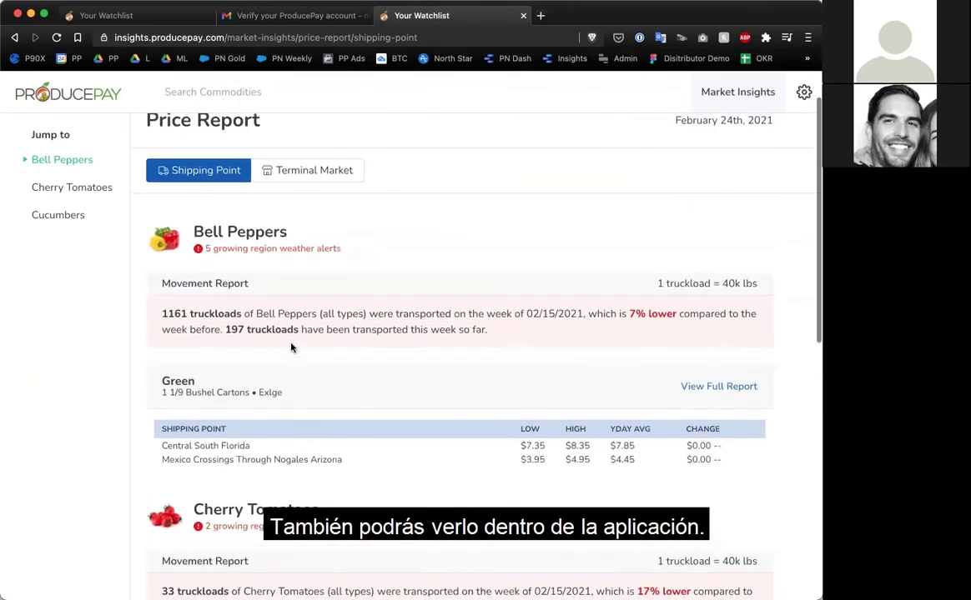
scroll(291, 348, "up", 1)
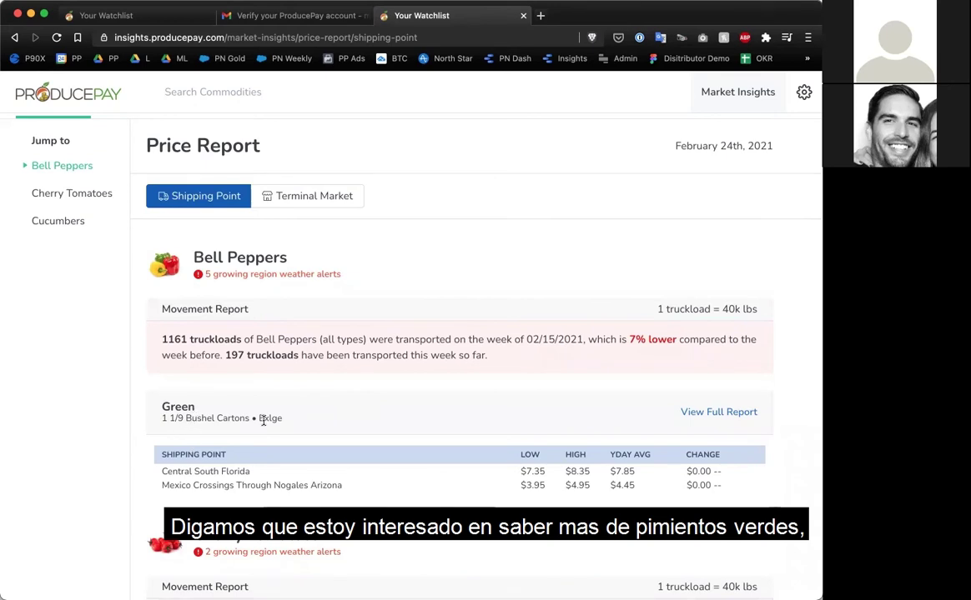
Open the Green Bell Peppers full report, also found by searching 'bell', and review its prices.
left_click(694, 415)
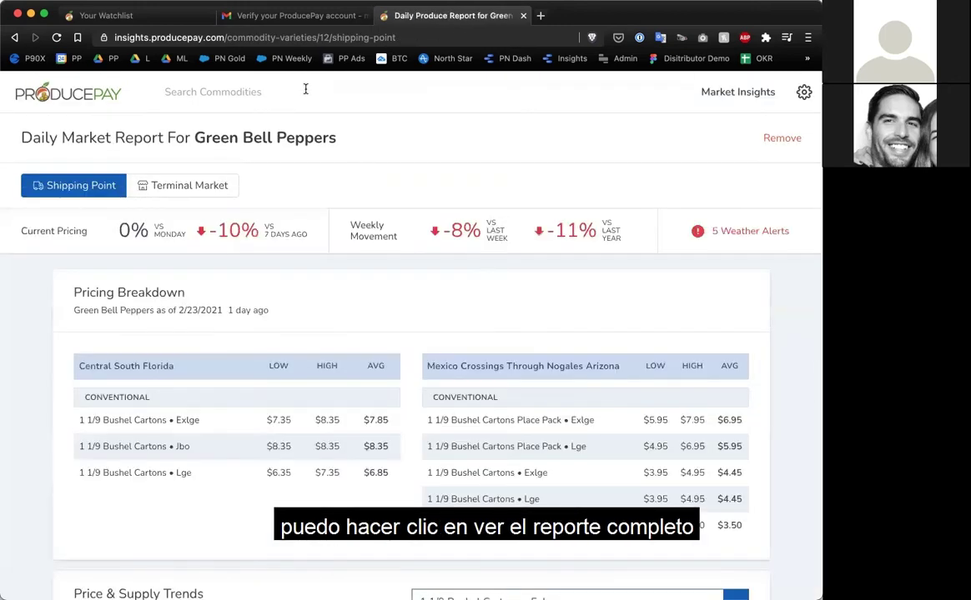
left_click(305, 89)
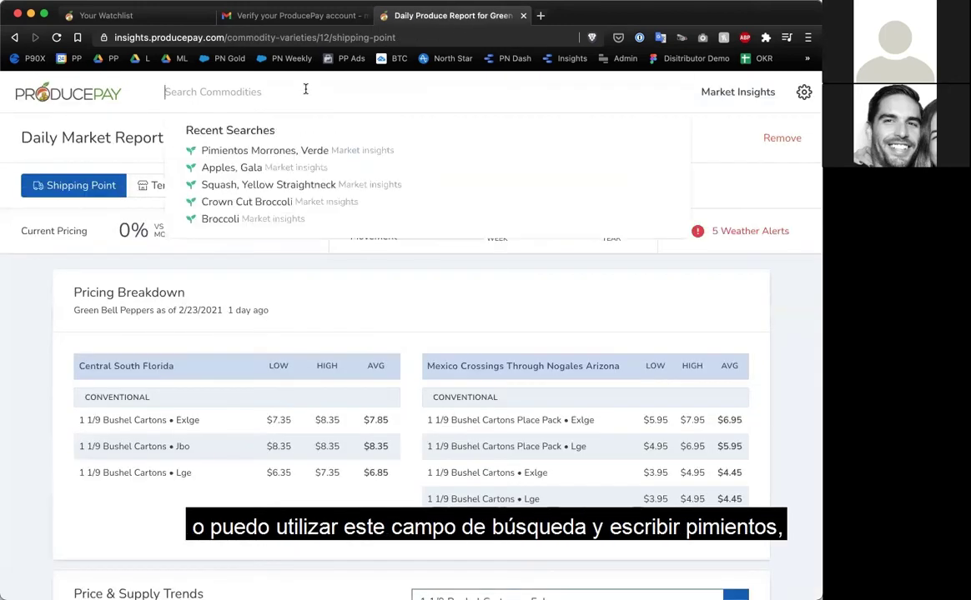
type("bell")
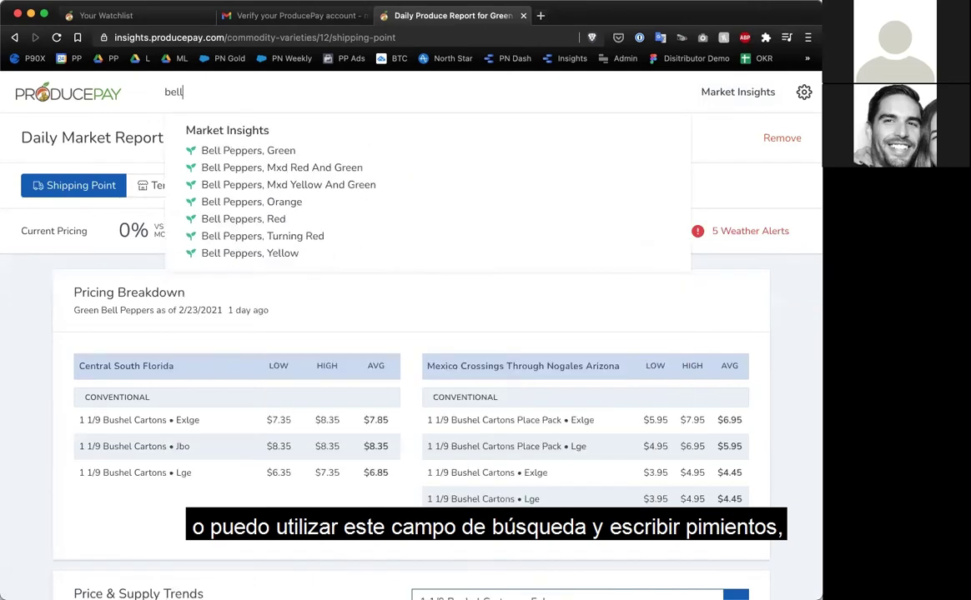
left_click(219, 156)
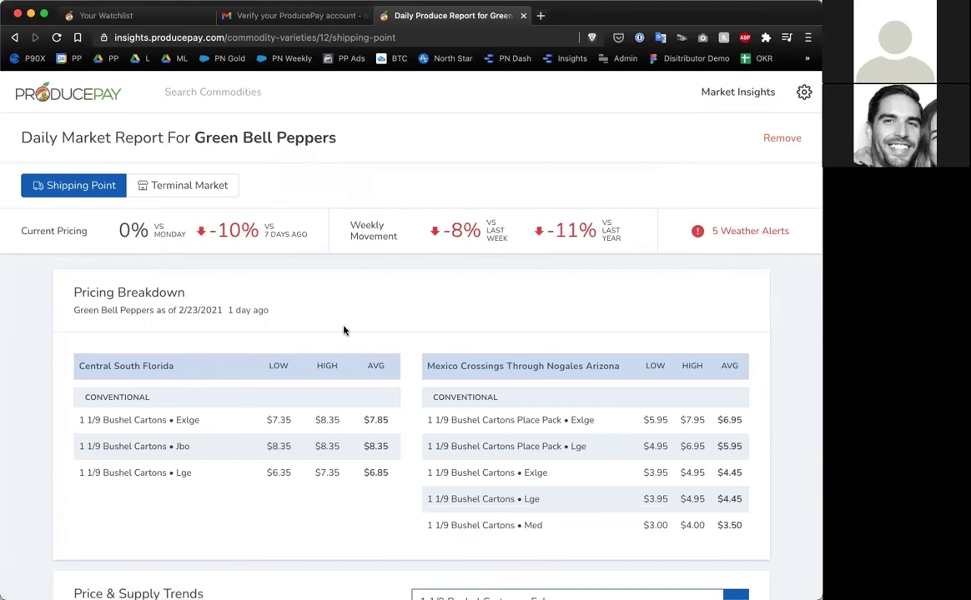
scroll(343, 331, "down", 2)
scroll(344, 331, "down", 1)
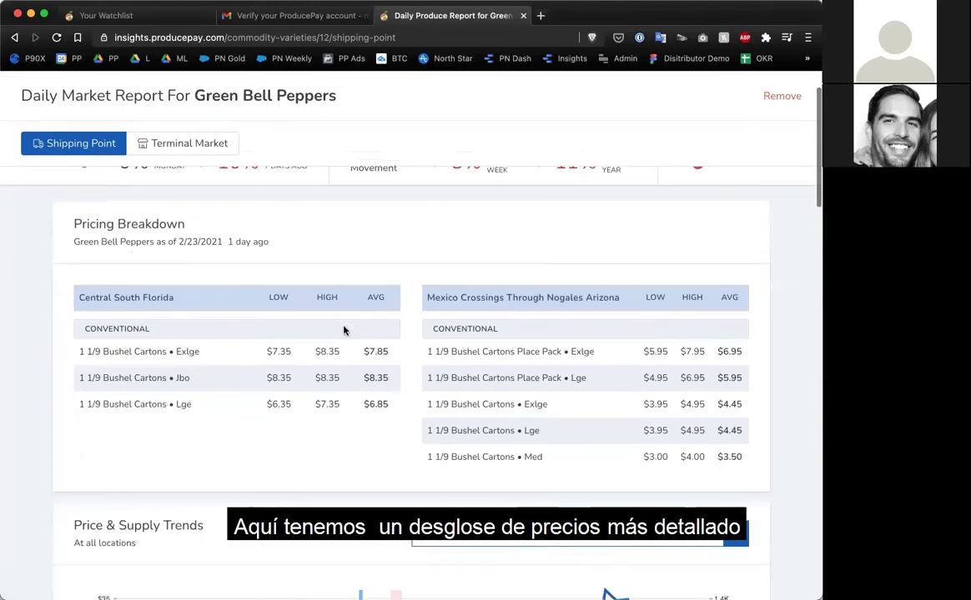
scroll(344, 331, "up", 2)
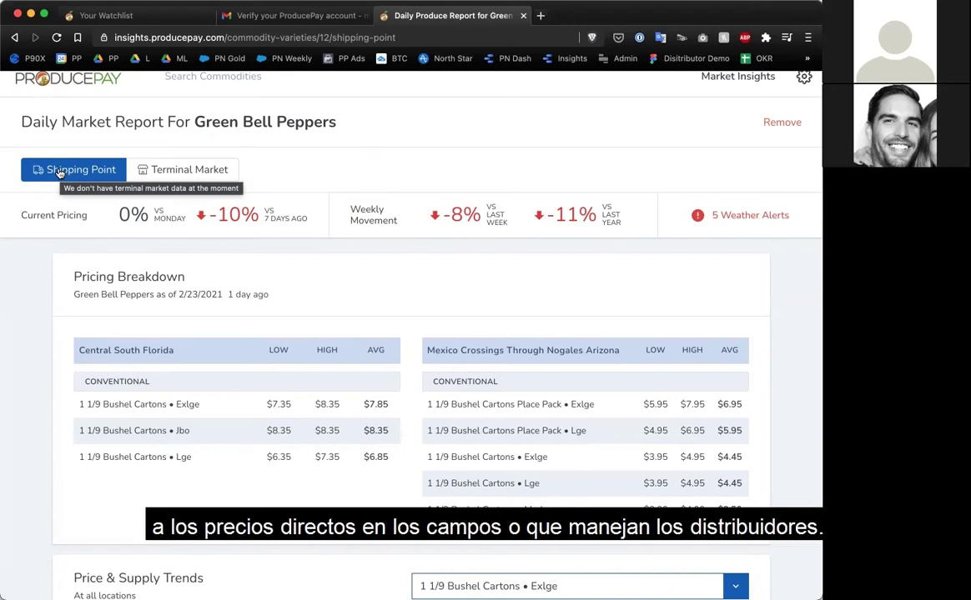
left_click(164, 171)
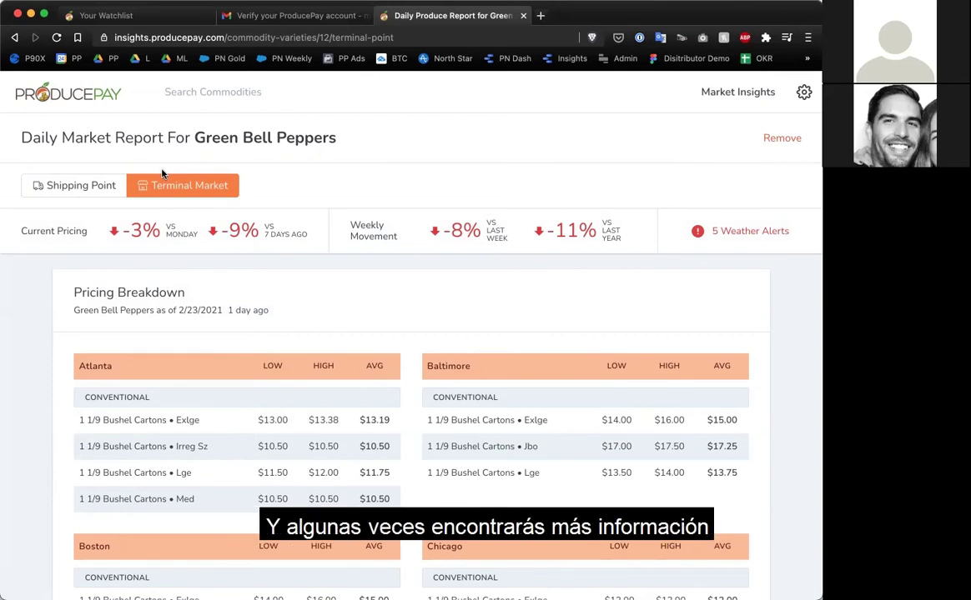
left_click(90, 193)
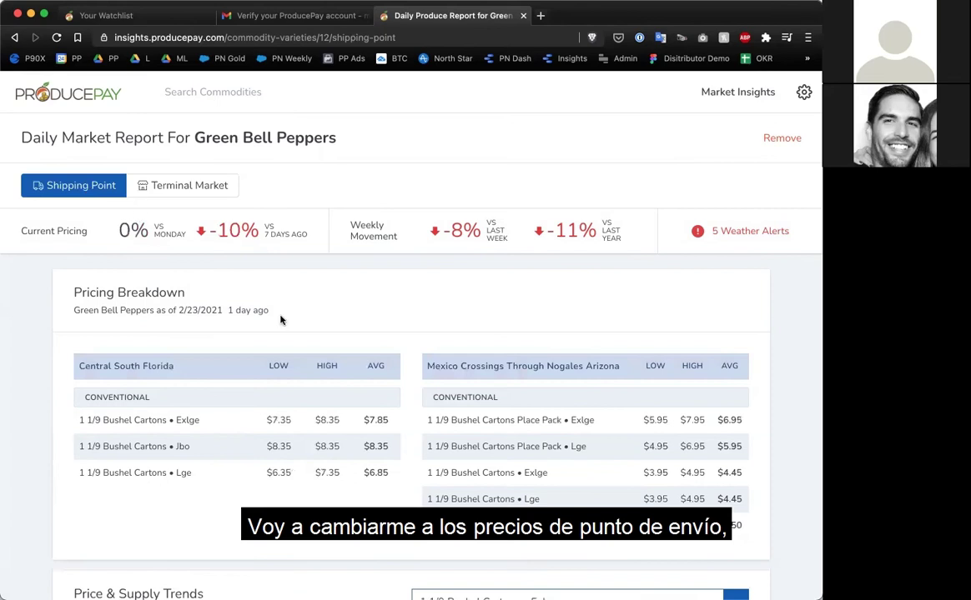
scroll(282, 318, "down", 2)
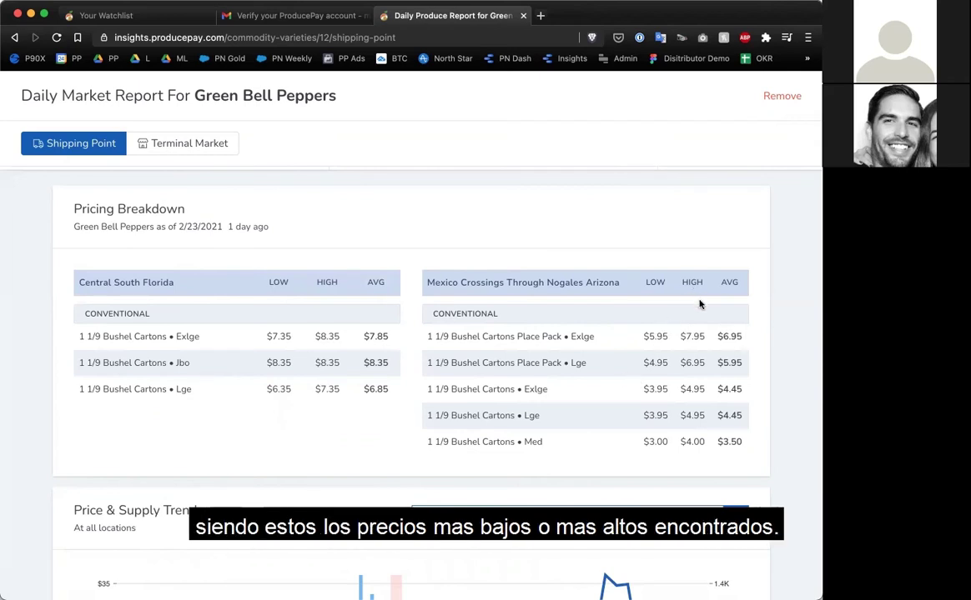
scroll(696, 292, "down", 3)
scroll(672, 430, "down", 2)
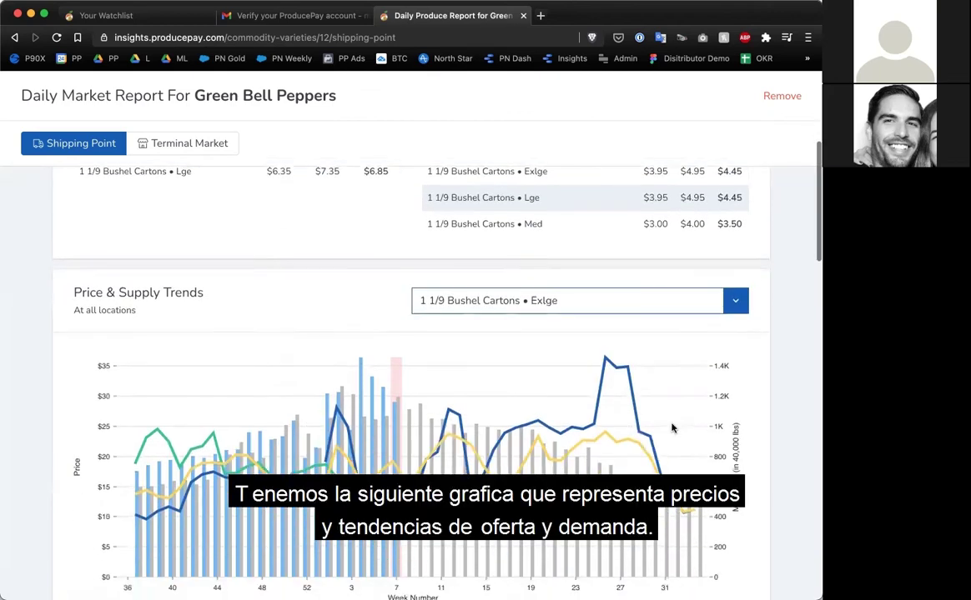
scroll(672, 428, "down", 1)
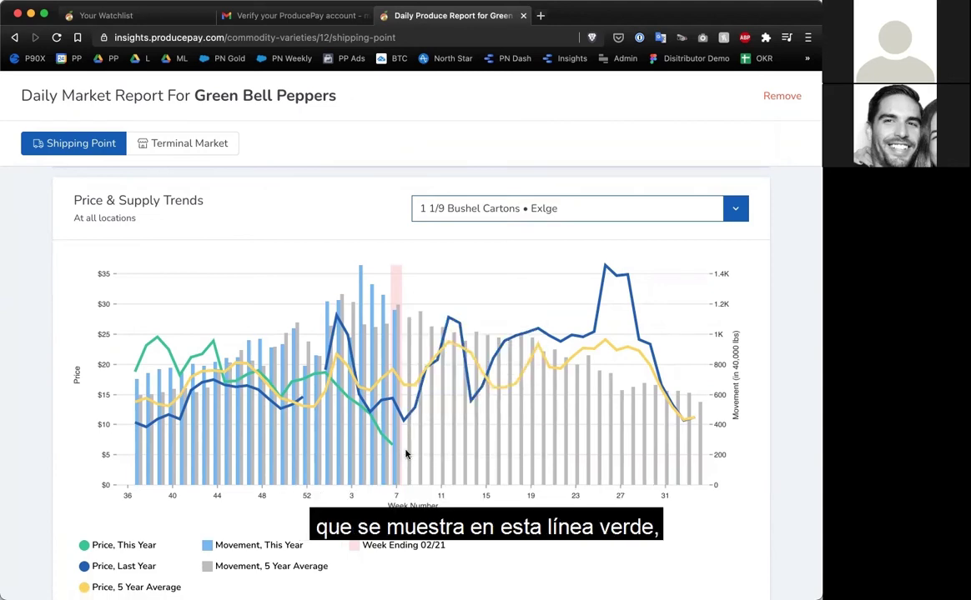
mouse_move(384, 387)
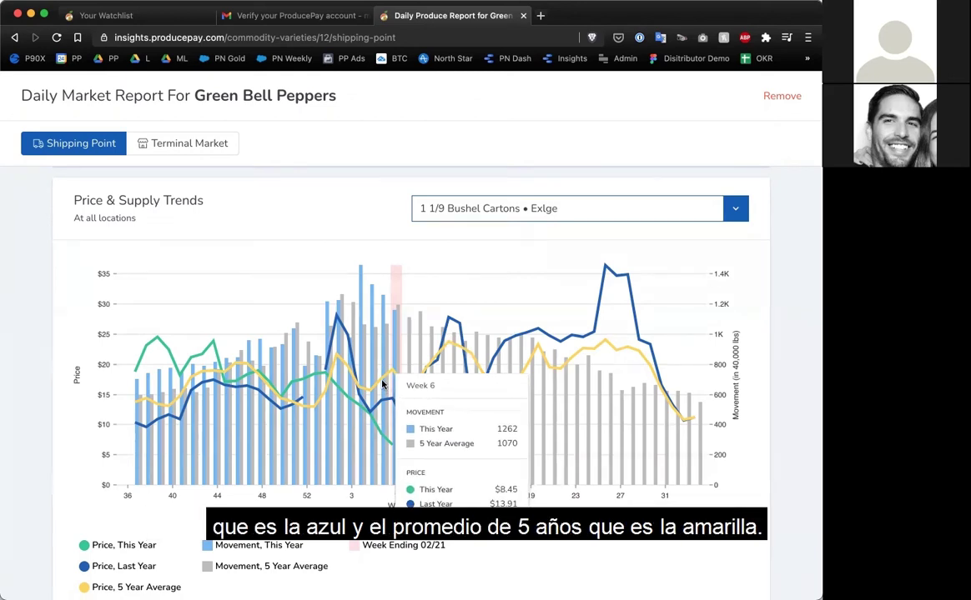
mouse_move(423, 383)
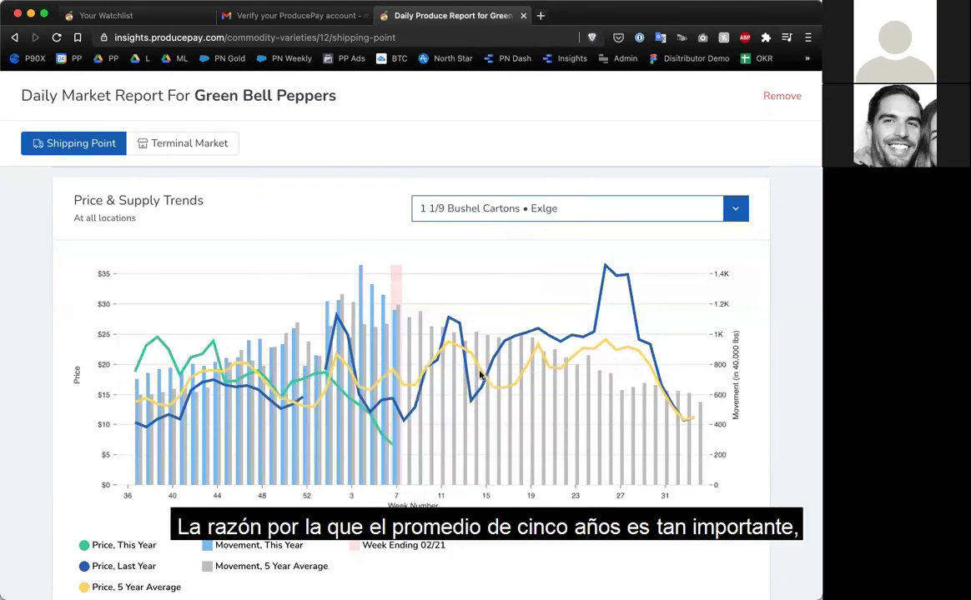
mouse_move(396, 440)
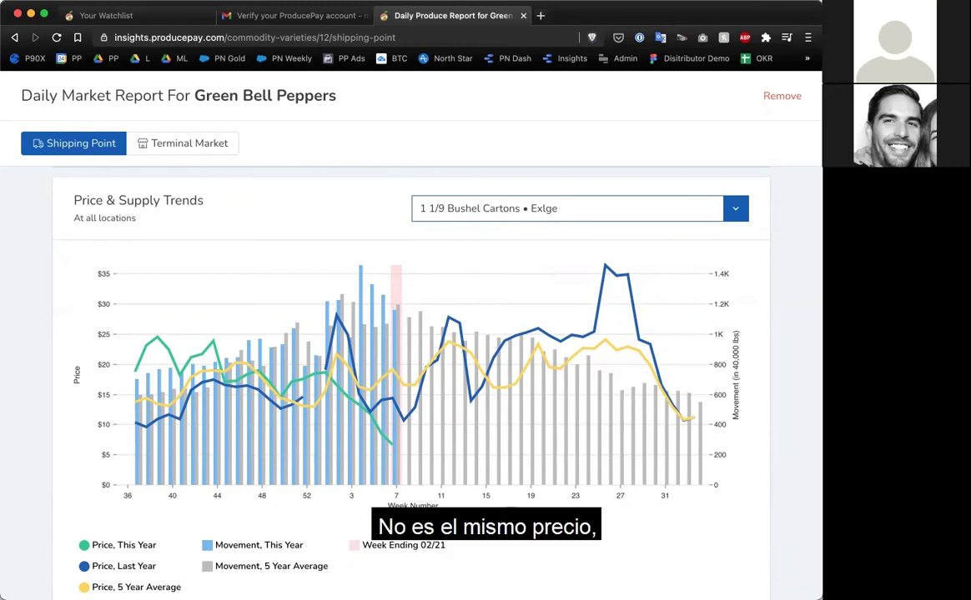
mouse_move(453, 357)
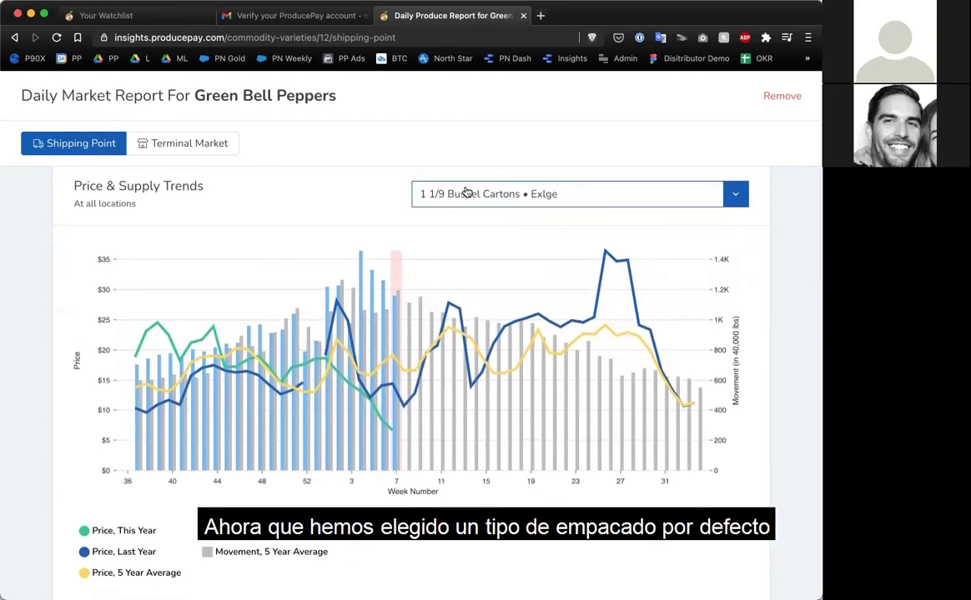
left_click(682, 195)
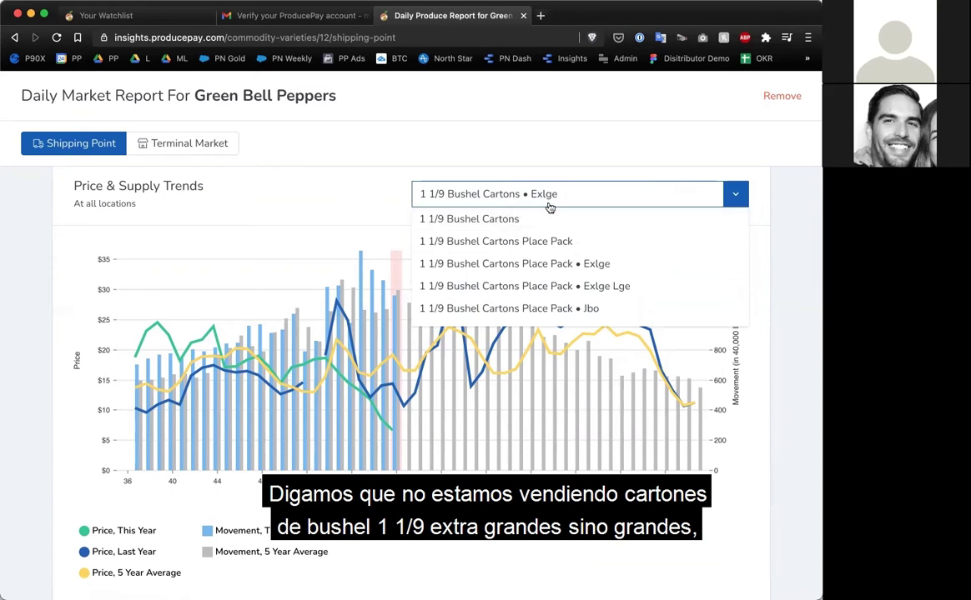
scroll(549, 266, "down", 3)
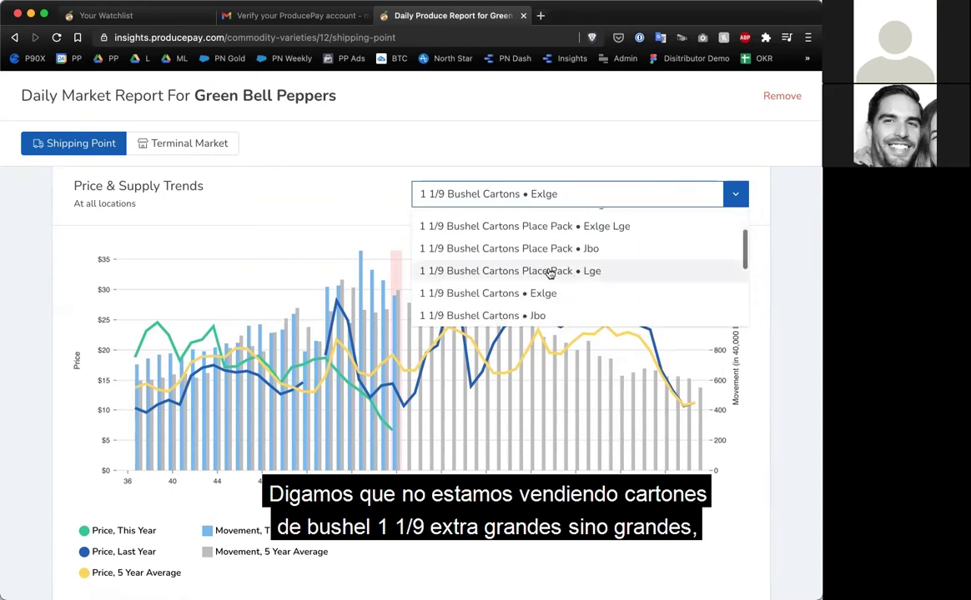
scroll(548, 274, "down", 2)
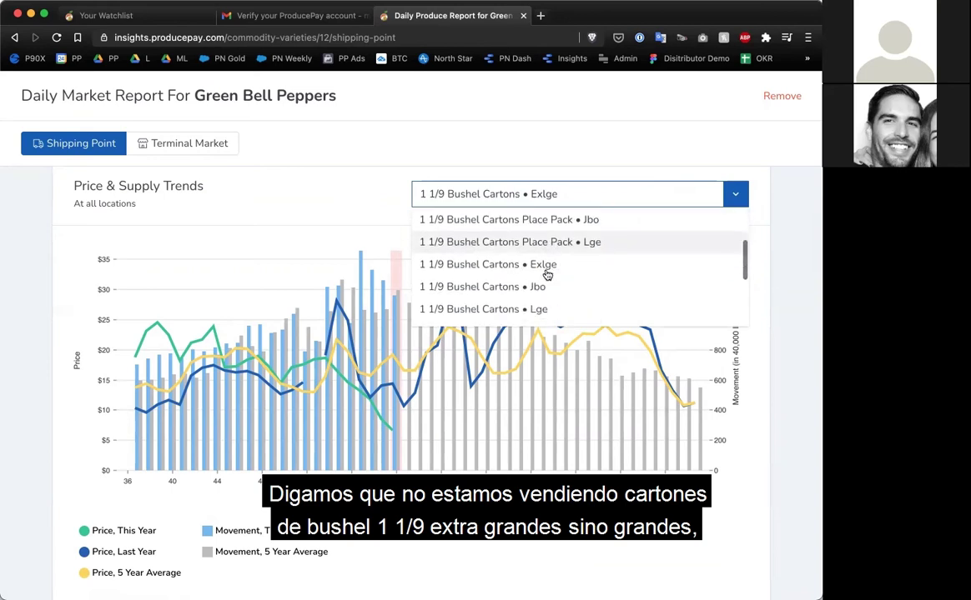
left_click(511, 309)
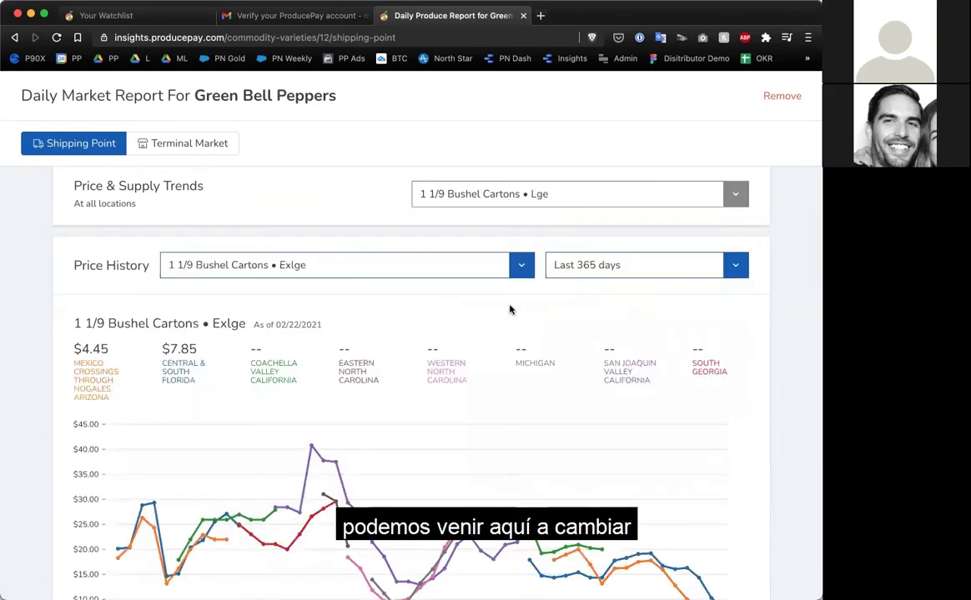
scroll(511, 310, "down", 3)
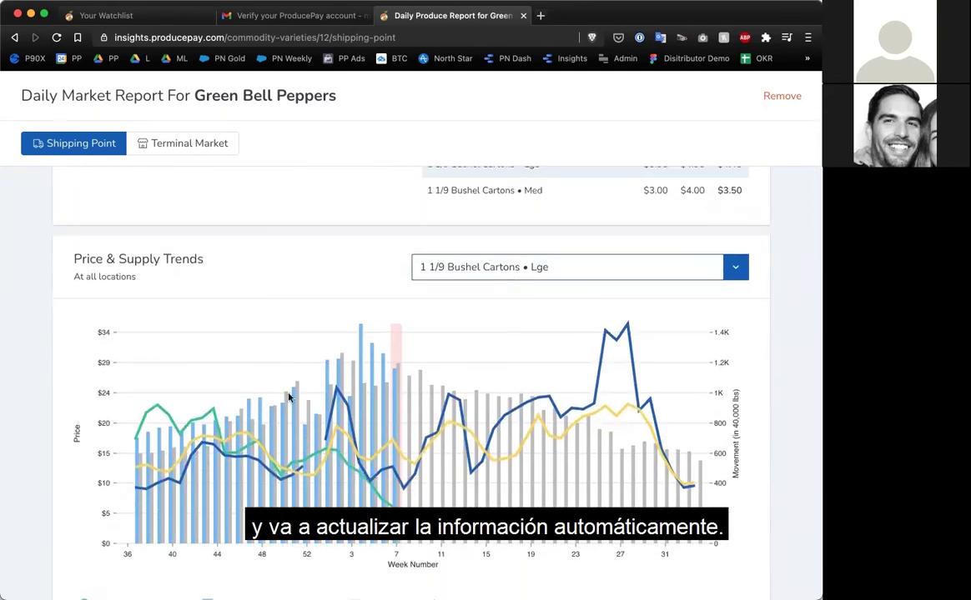
scroll(596, 416, "down", 2)
scroll(596, 416, "down", 6)
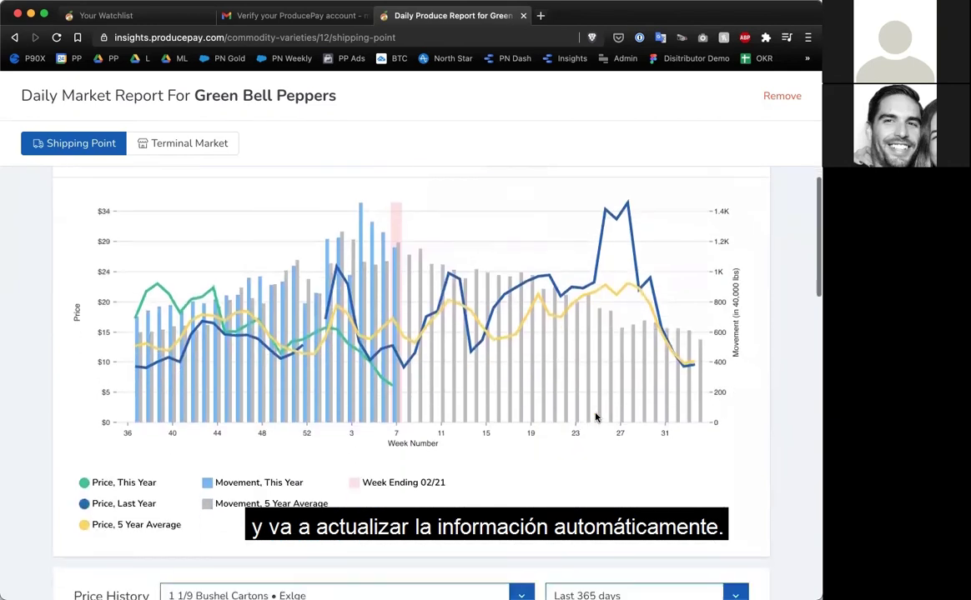
scroll(596, 416, "down", 3)
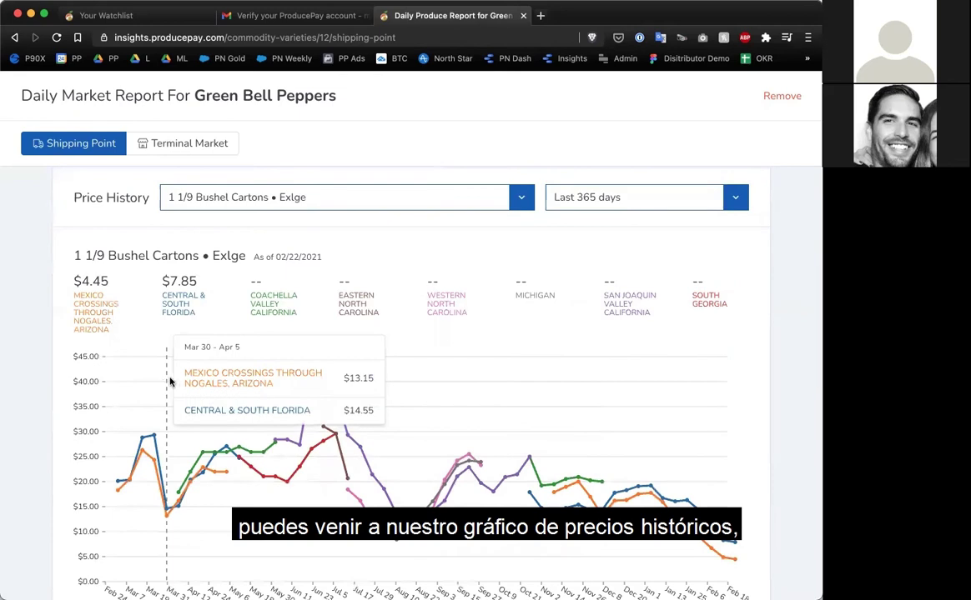
scroll(169, 382, "down", 1)
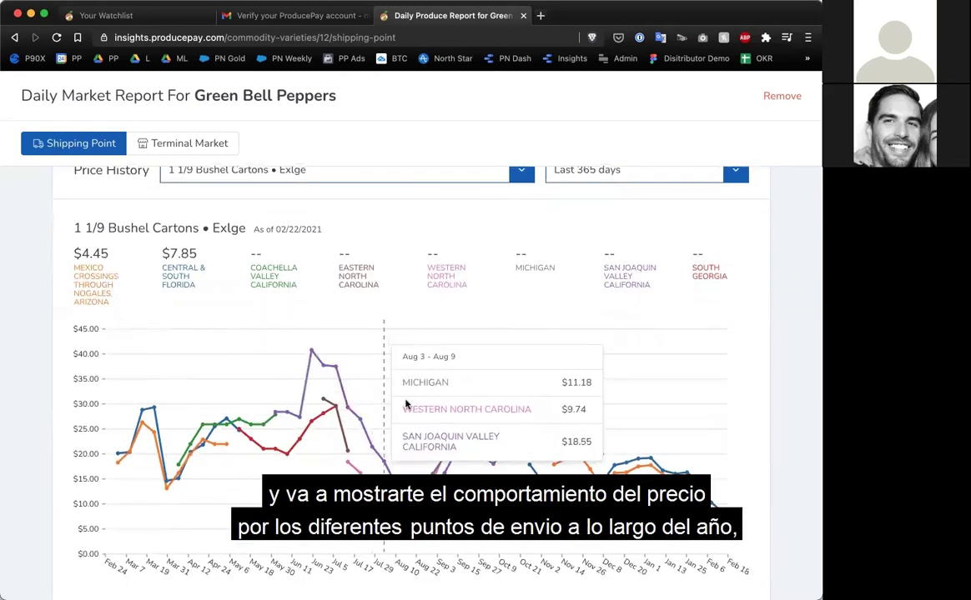
scroll(409, 400, "up", 1)
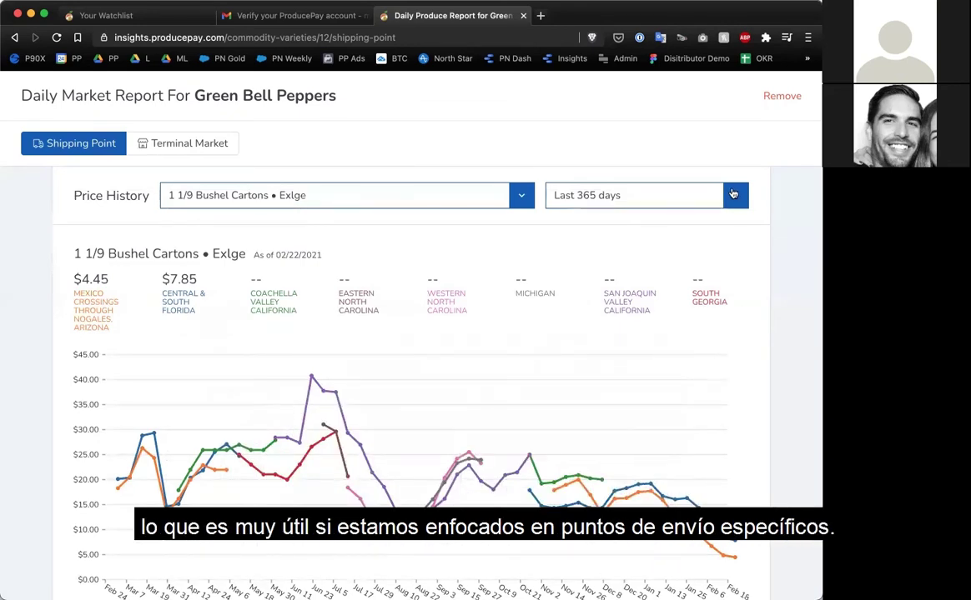
Limit the Green Bell Peppers price history to the last 90 days and reach the Movement Report.
left_click(733, 195)
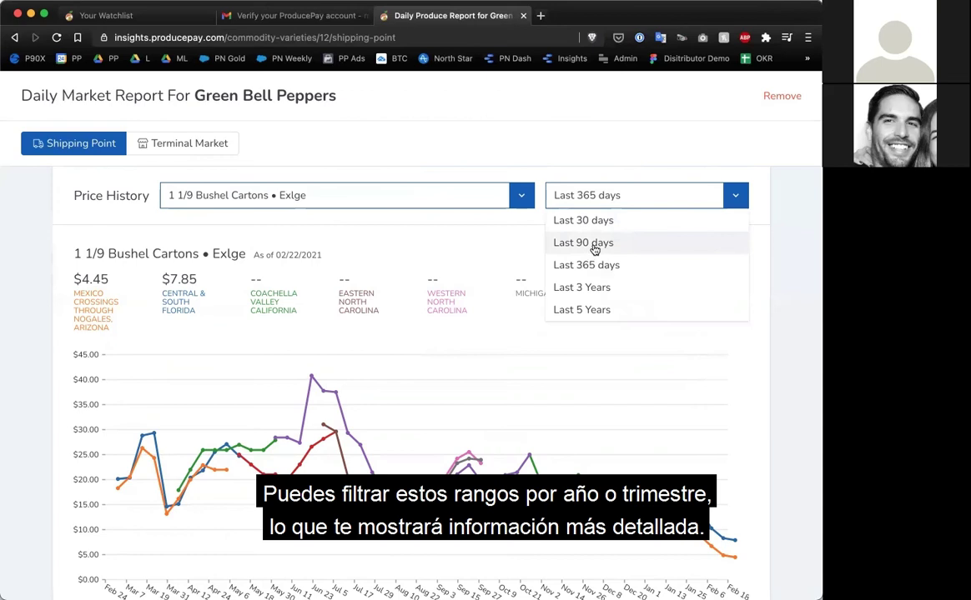
left_click(593, 249)
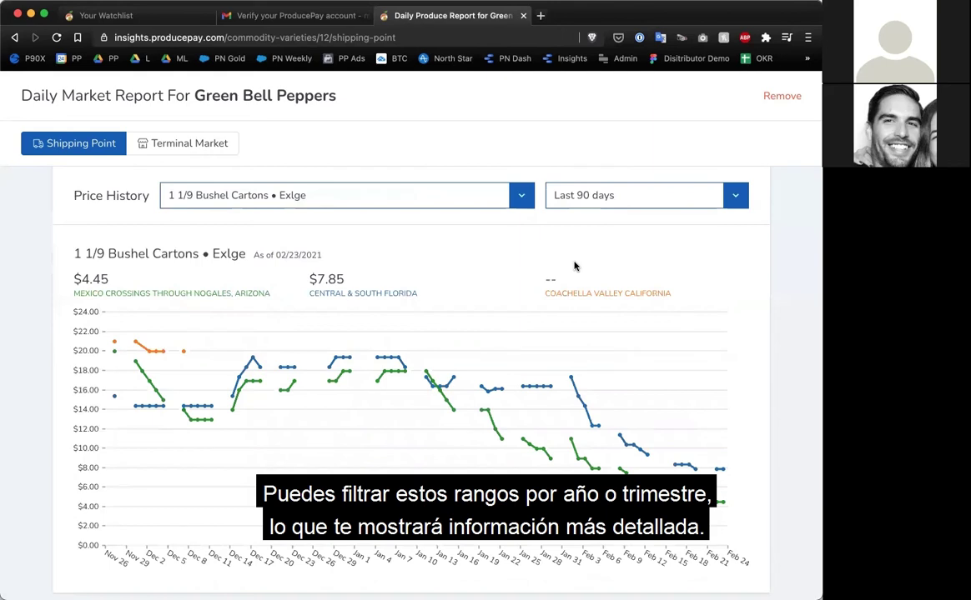
scroll(574, 266, "down", 5)
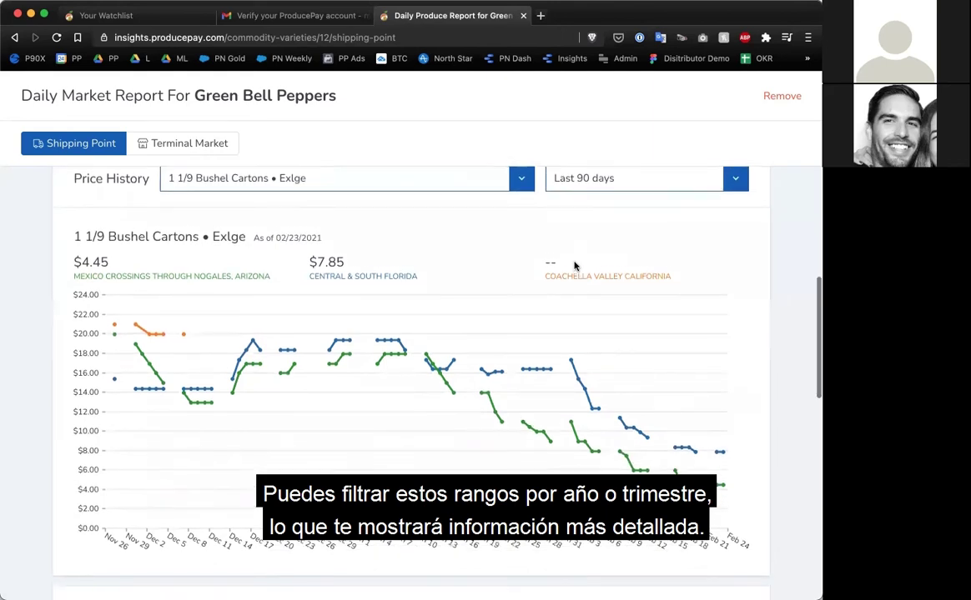
scroll(574, 266, "down", 5)
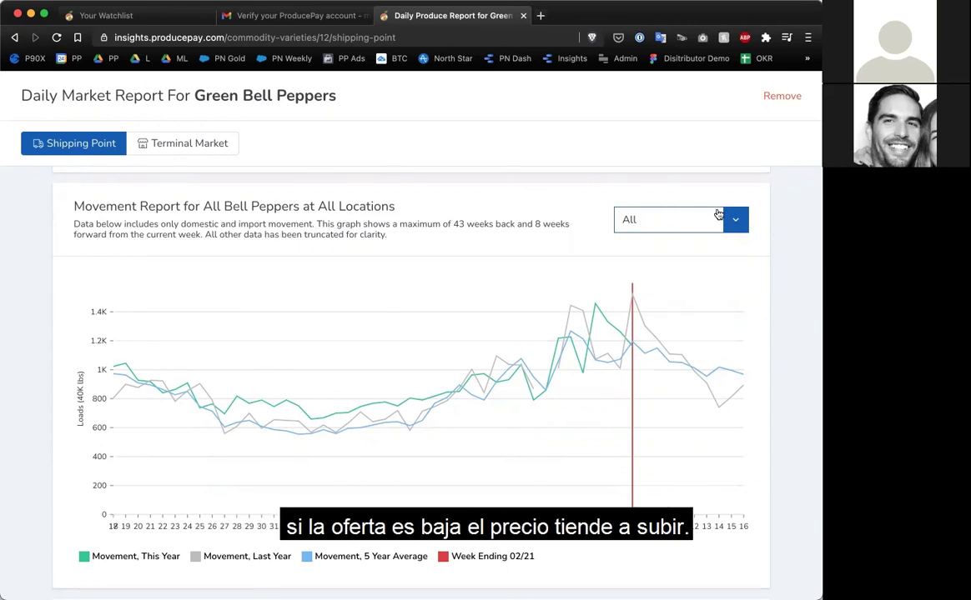
mouse_move(500, 378)
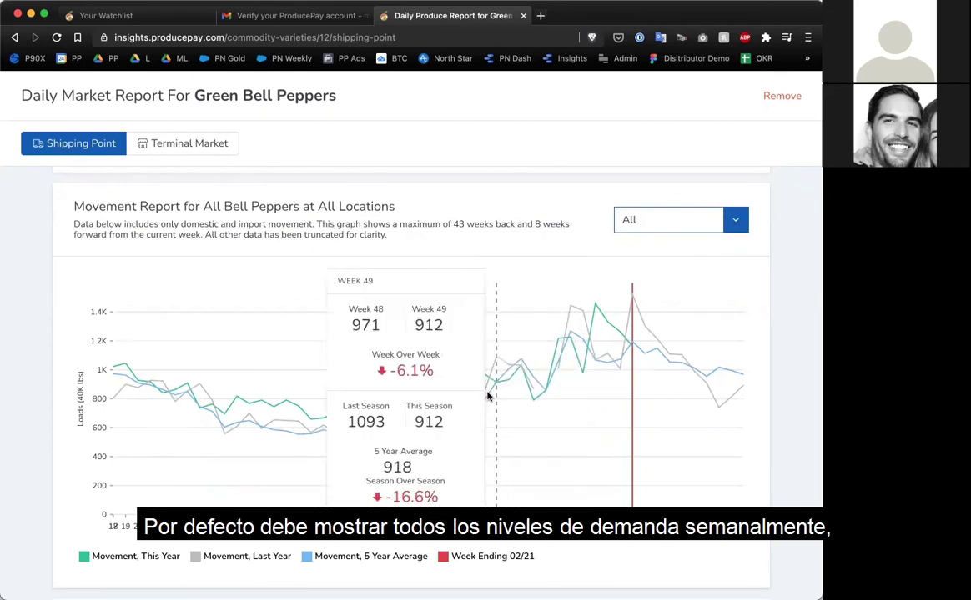
left_click(727, 225)
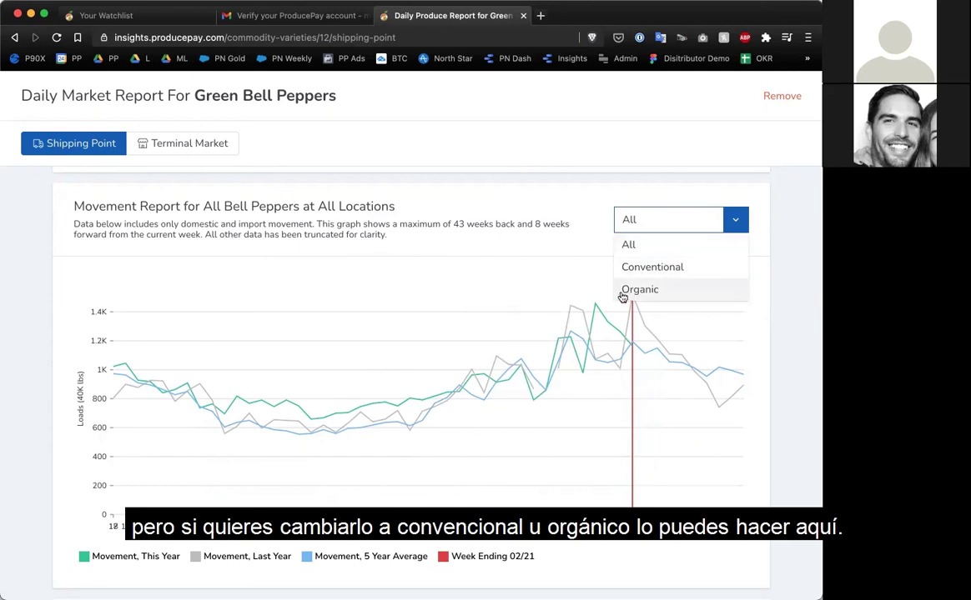
left_click(576, 236)
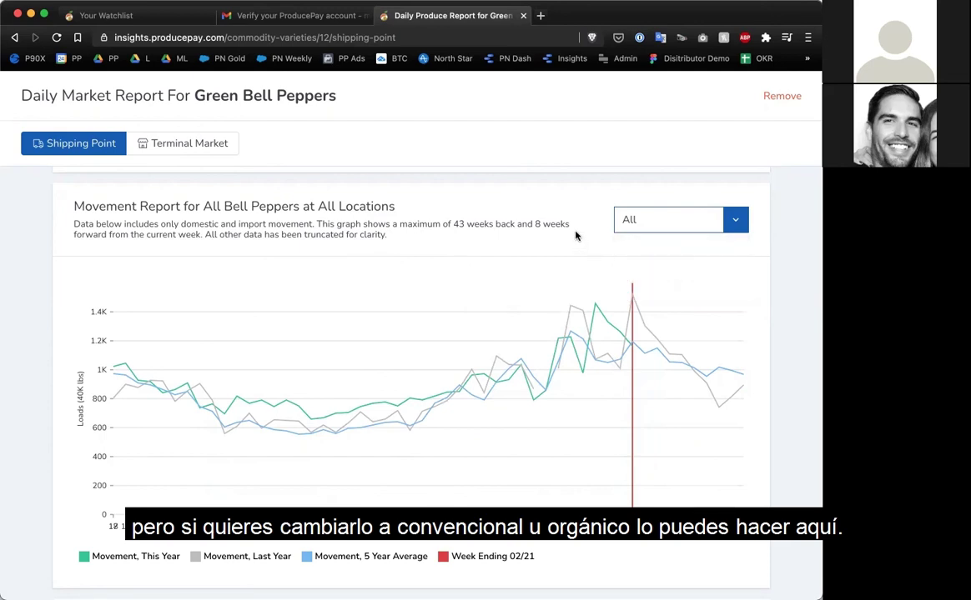
mouse_move(632, 306)
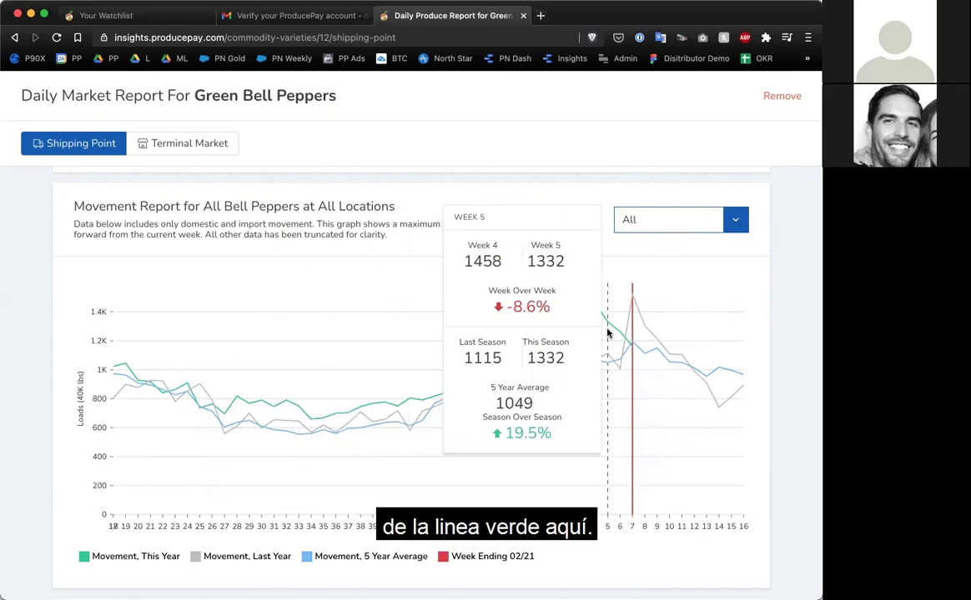
scroll(507, 329, "down", 8)
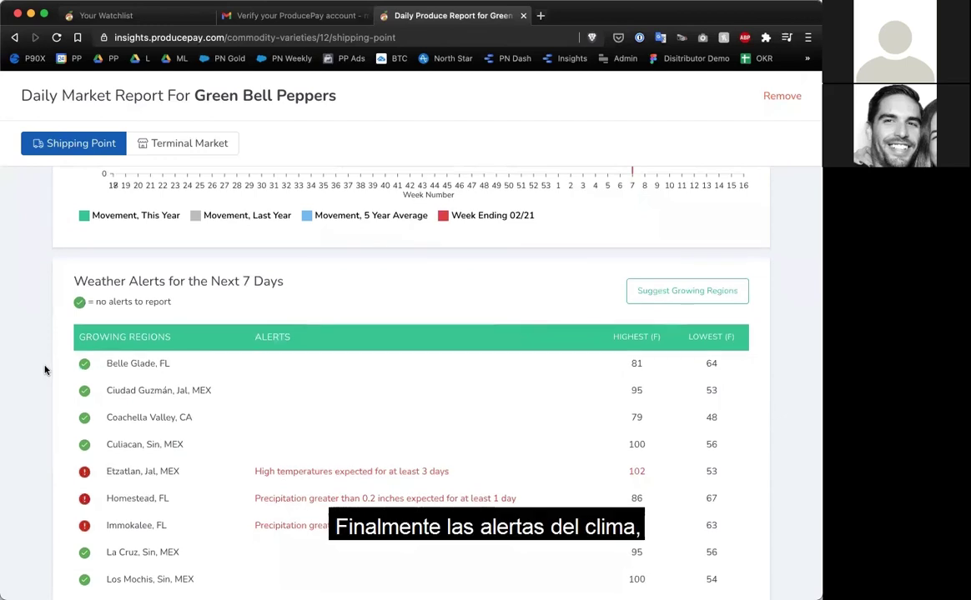
scroll(45, 370, "down", 2)
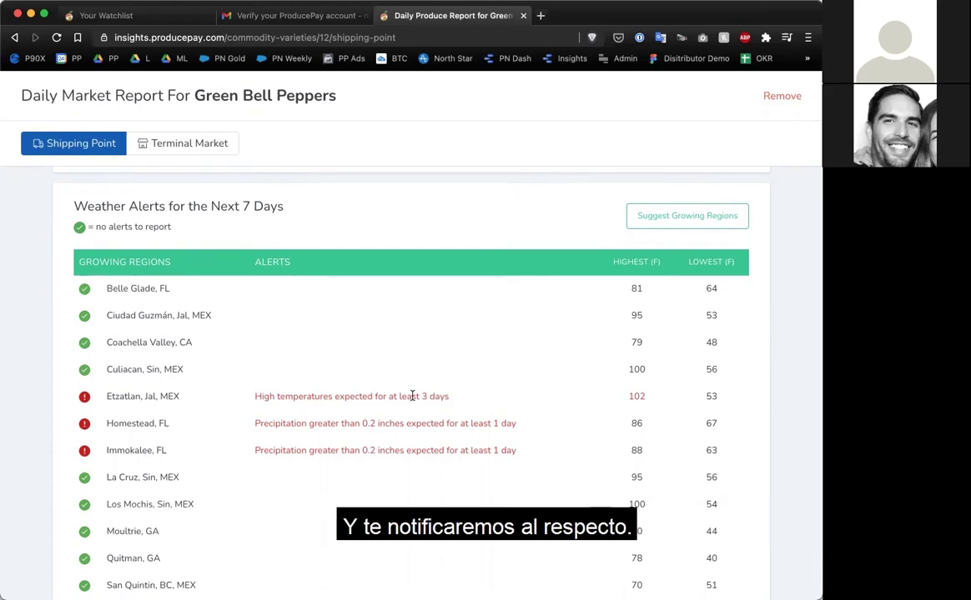
scroll(412, 396, "down", 1)
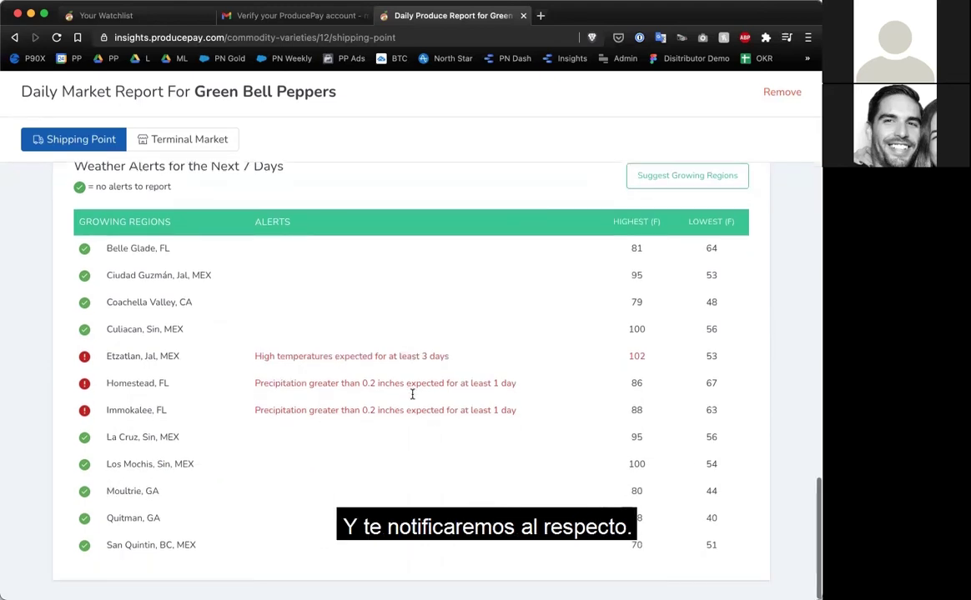
scroll(412, 397, "up", 5)
scroll(412, 399, "up", 10)
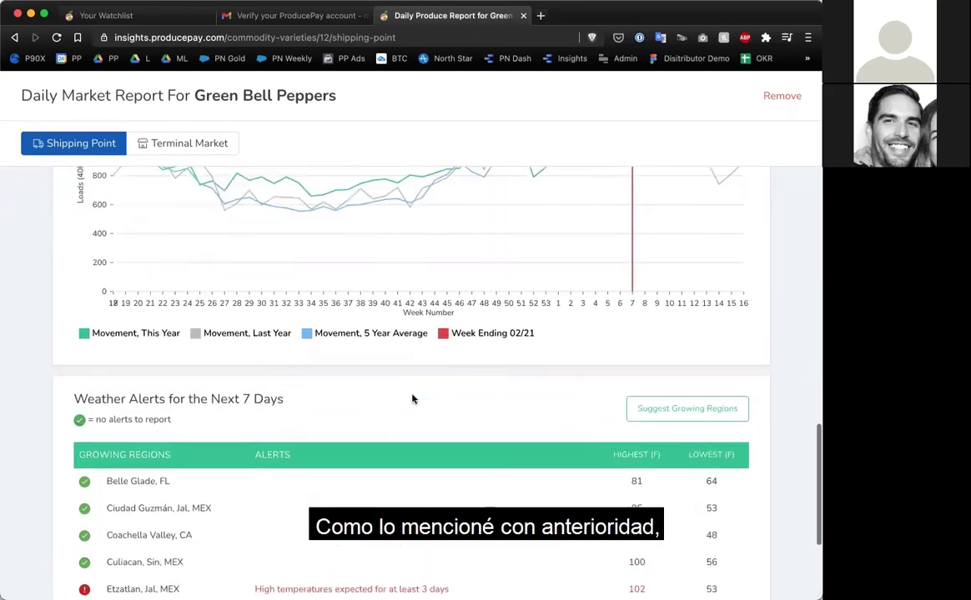
scroll(412, 398, "up", 10)
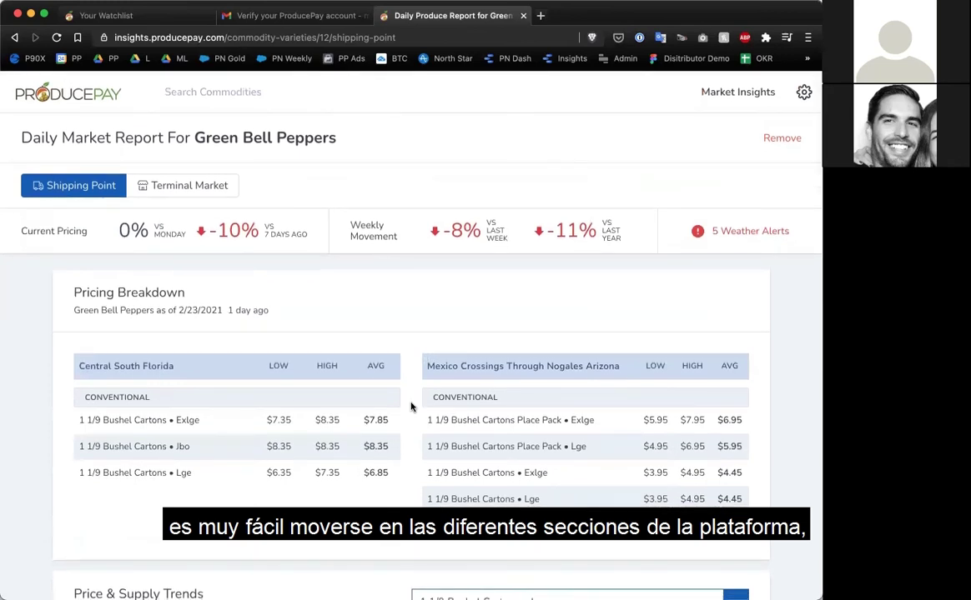
Search 'tom' and review the Cherry Tomatoes daily market report with its pricing and weather alerts.
left_click(204, 95)
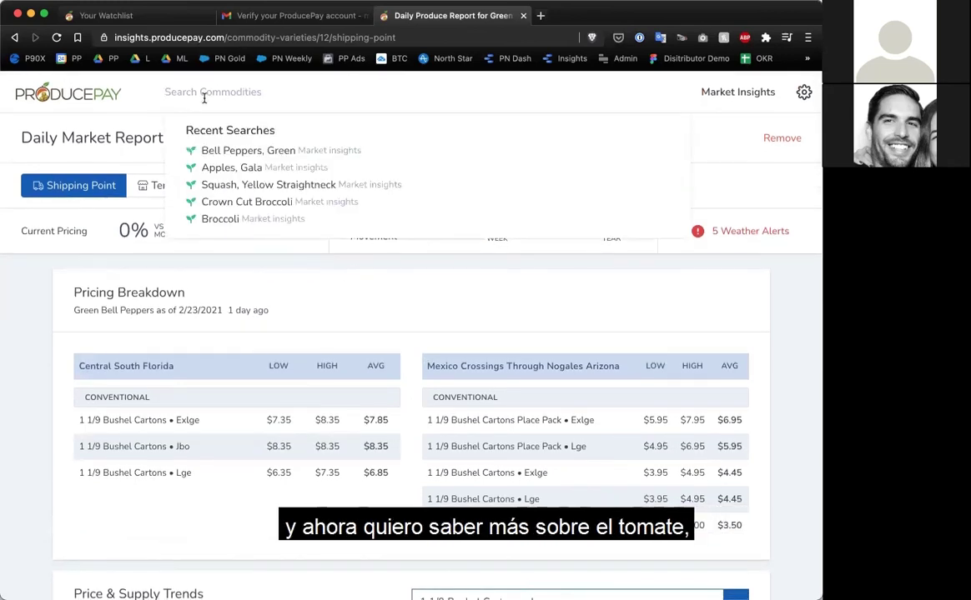
type("tom")
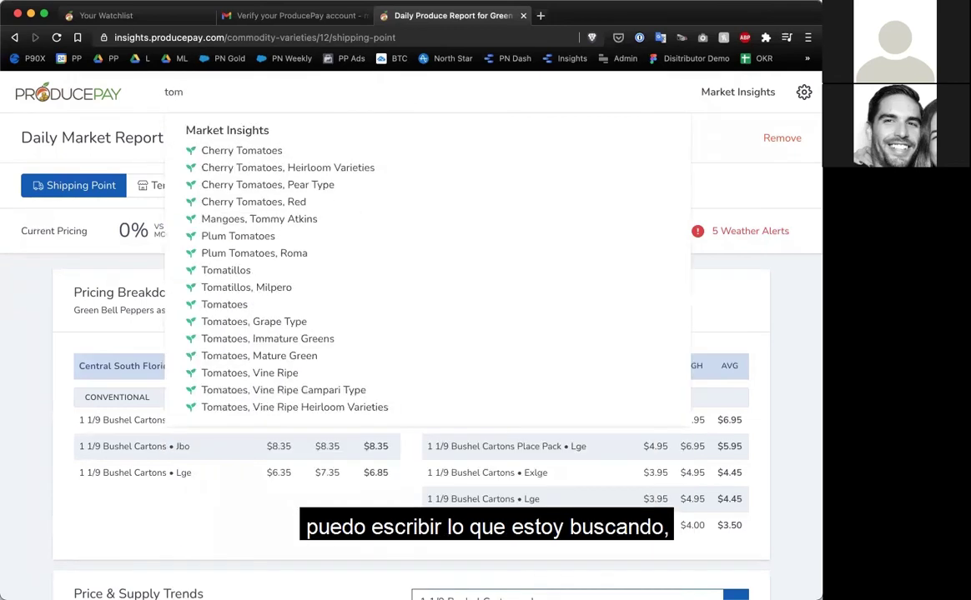
left_click(236, 150)
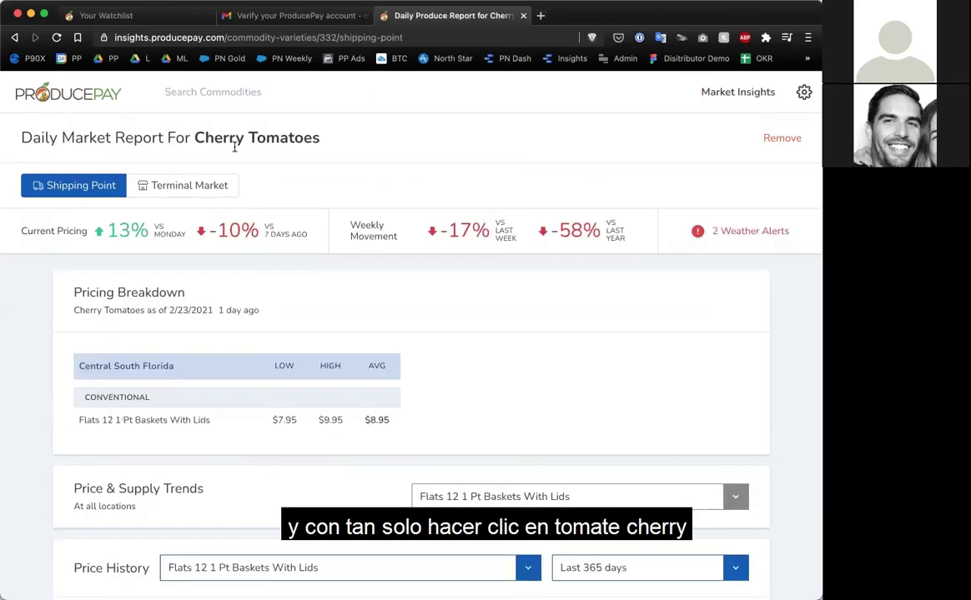
scroll(297, 299, "down", 1)
scroll(297, 300, "down", 10)
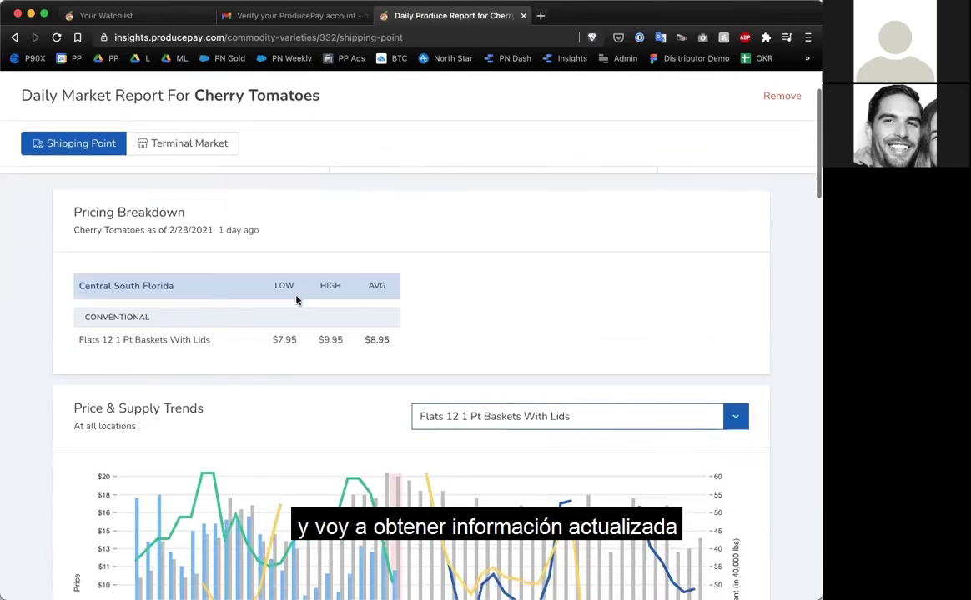
scroll(297, 300, "down", 15)
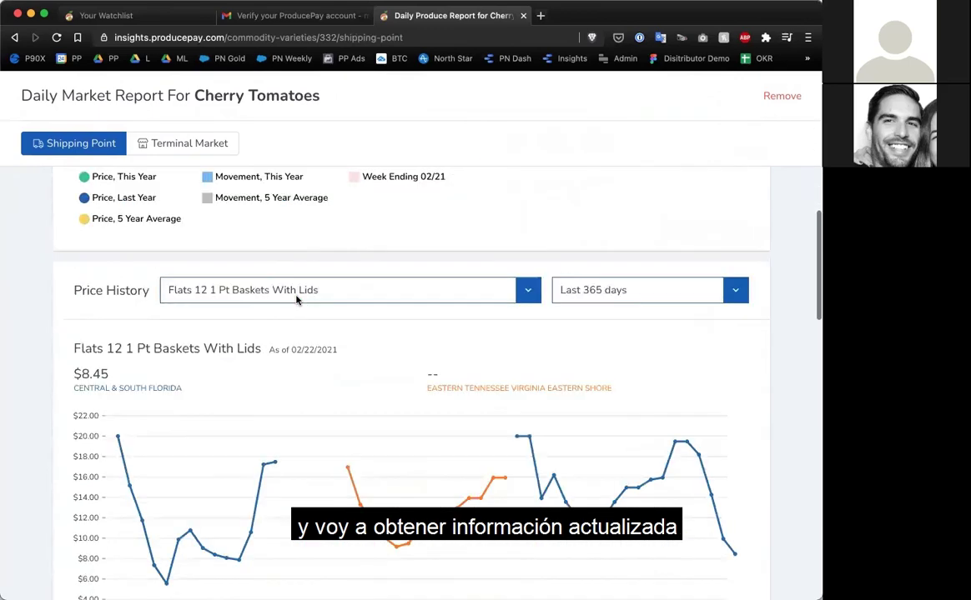
scroll(297, 299, "down", 15)
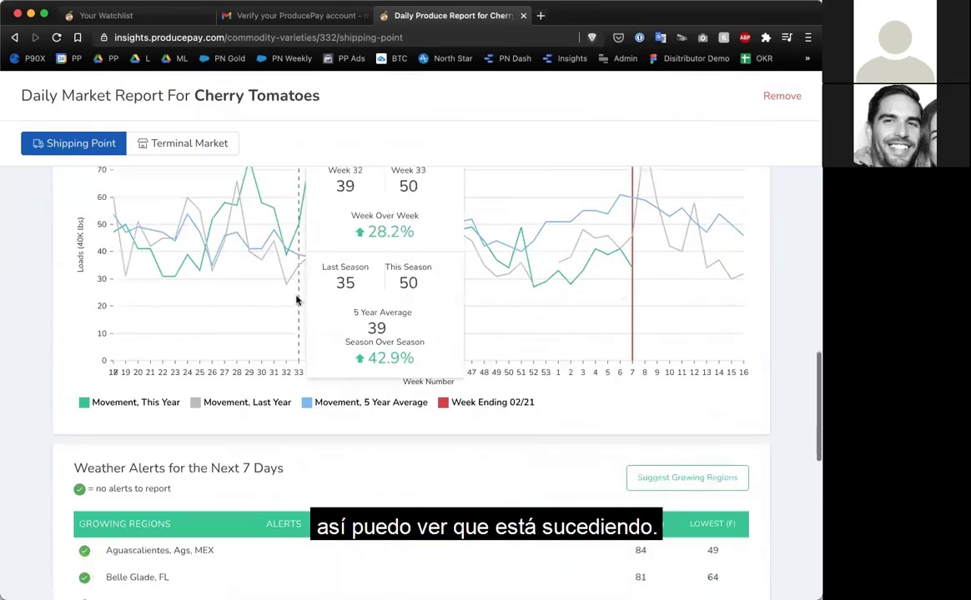
scroll(297, 299, "up", 20)
scroll(297, 300, "up", 10)
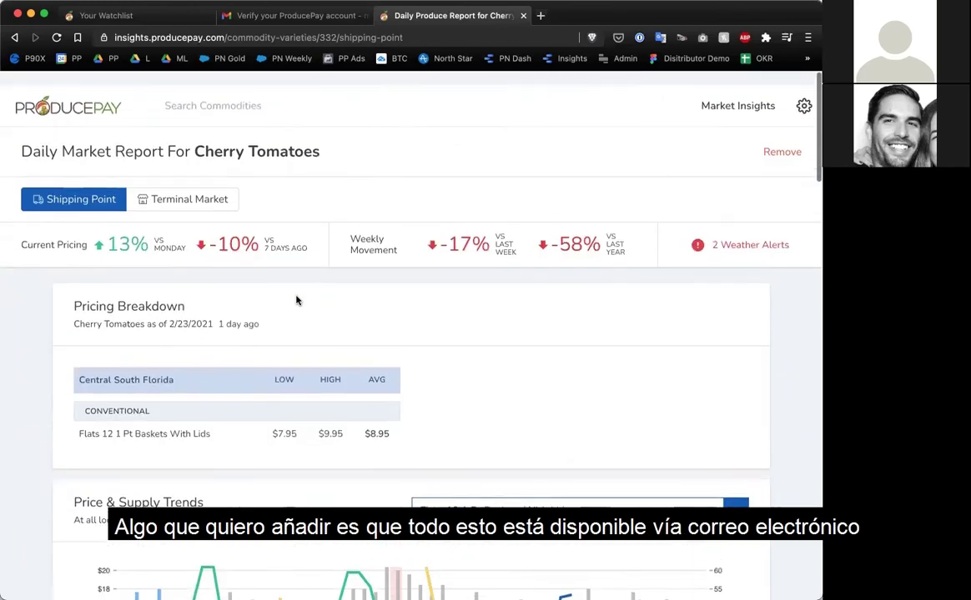